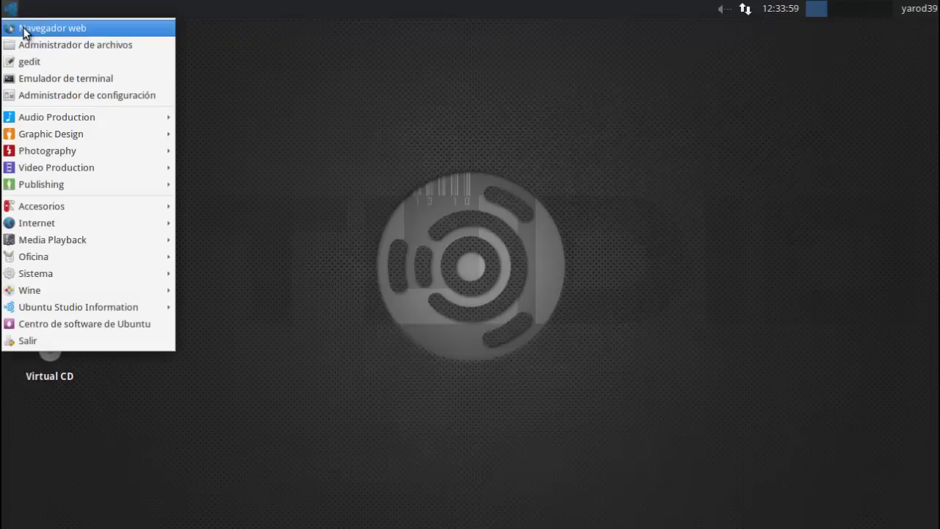
Open the web browser from the applications list, maximize its window to view the start page, and close it.
click(23, 28)
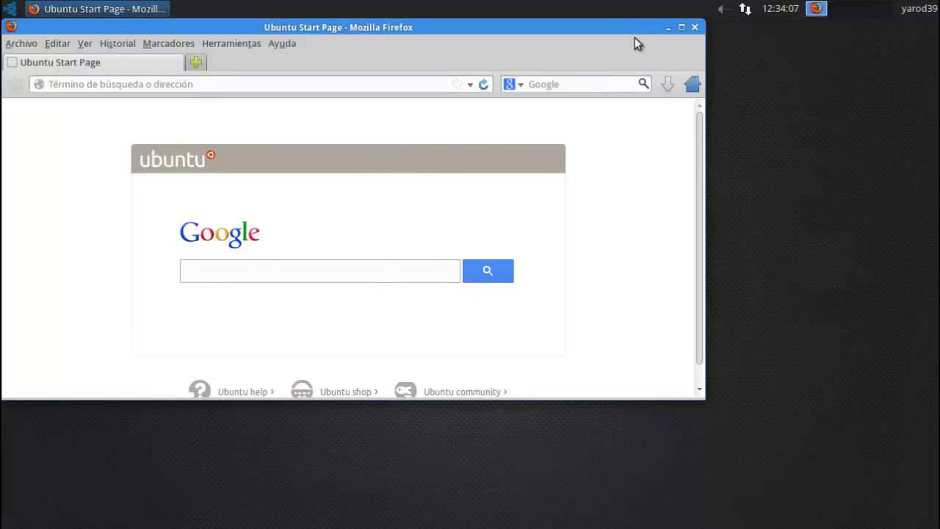
click(681, 27)
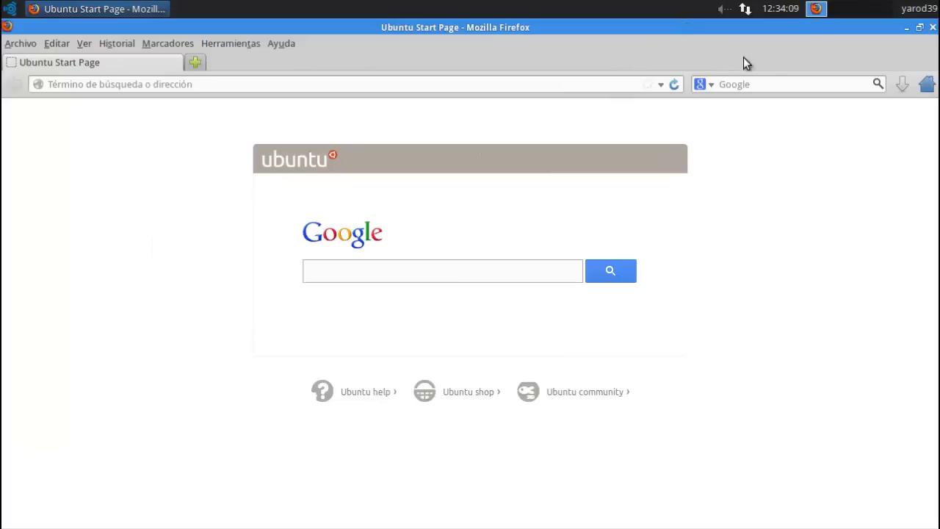
click(932, 28)
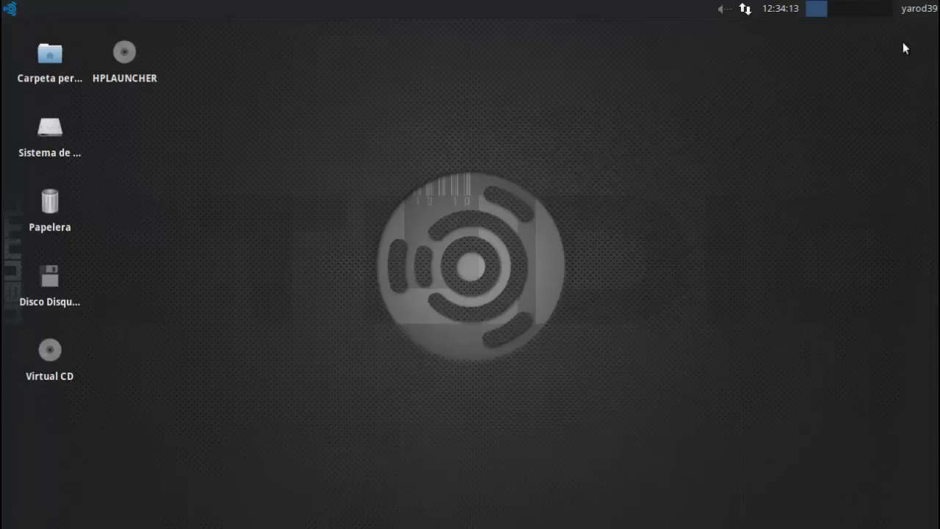
Open the file manager to view the folders in the home directory, and close it.
click(12, 11)
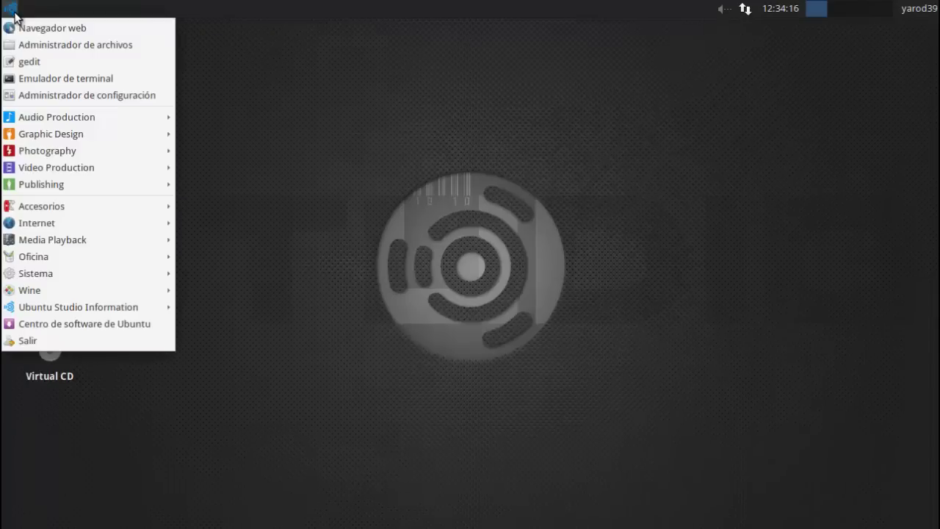
click(26, 44)
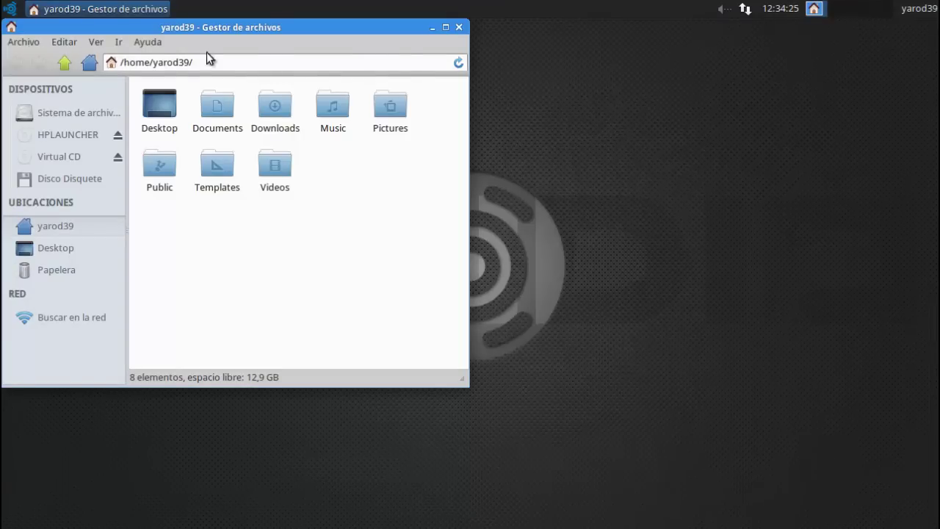
click(460, 28)
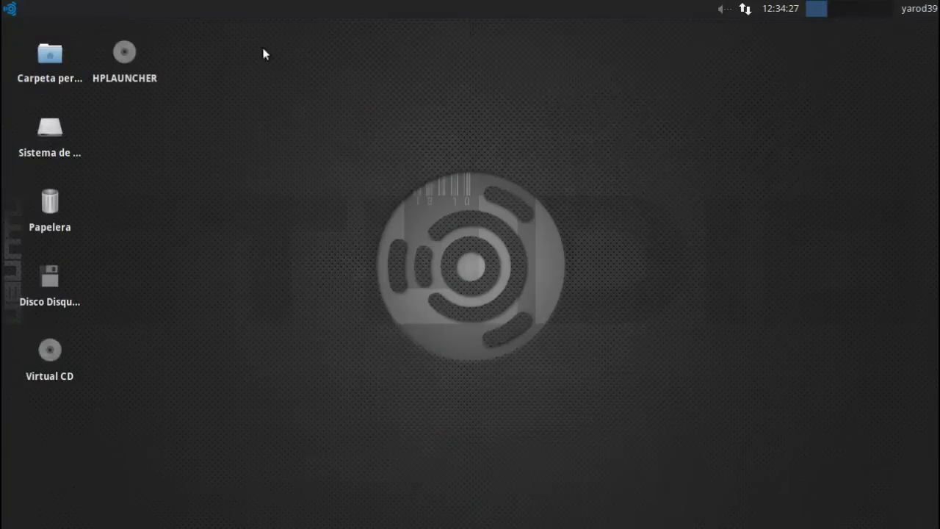
Launch the gedit text editor to view its blank document, and close it.
click(15, 14)
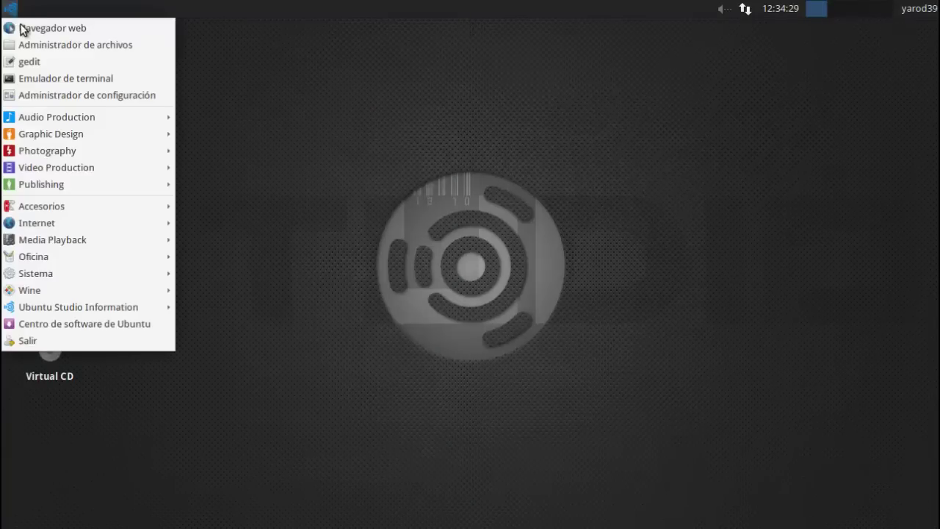
click(33, 65)
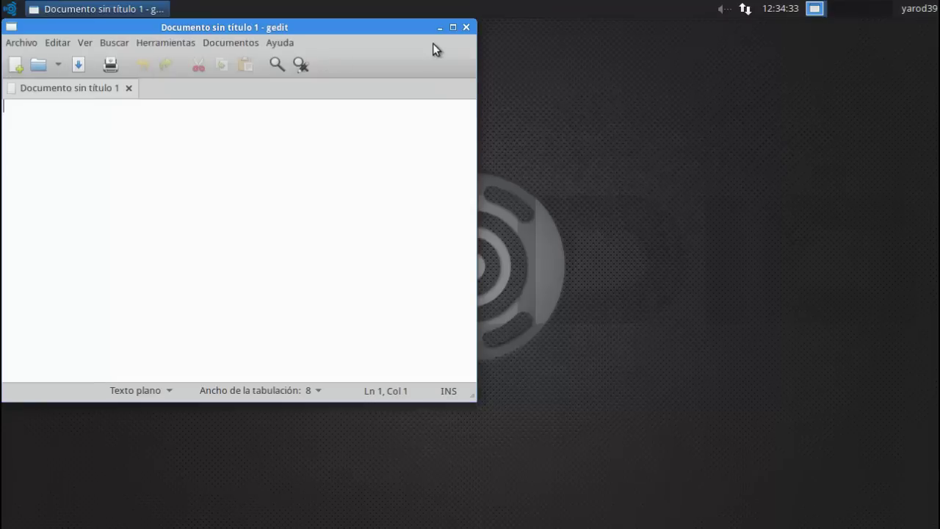
click(466, 27)
Launch the terminal emulator to view its command prompt, and close it.
click(10, 9)
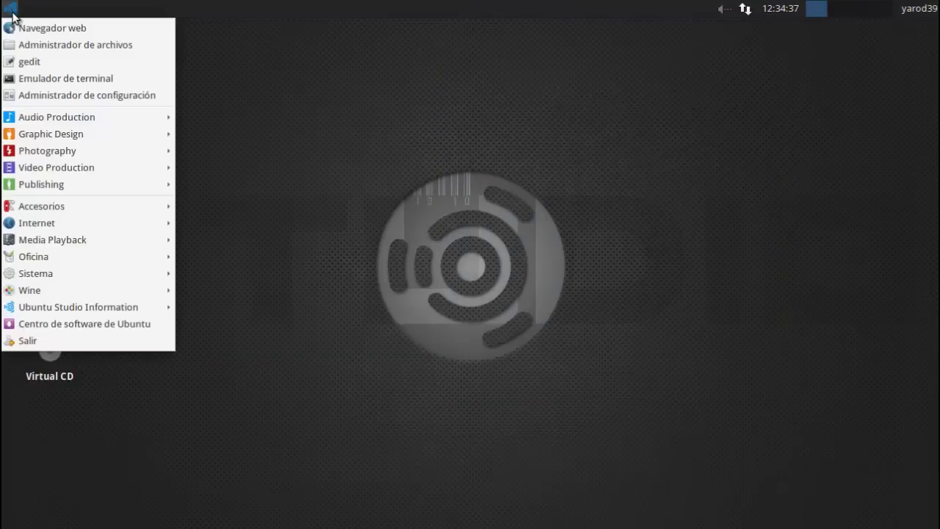
click(30, 74)
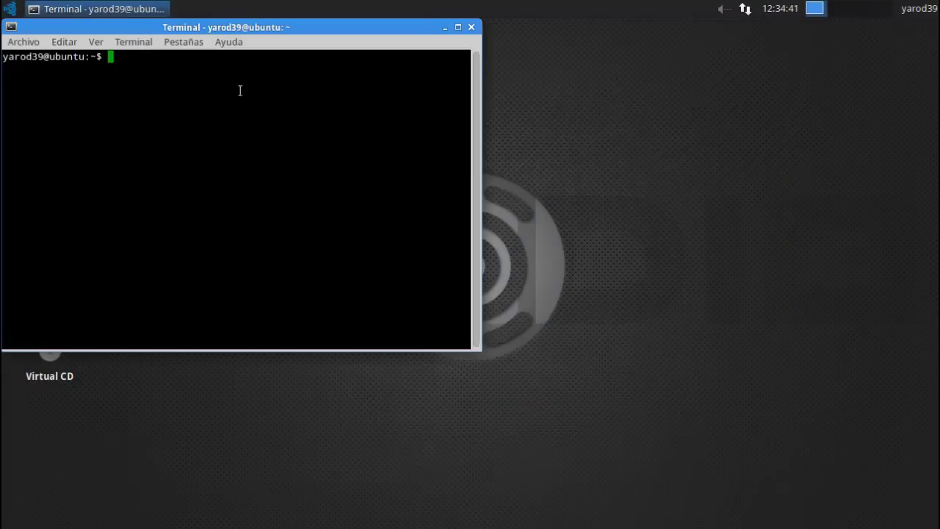
click(471, 27)
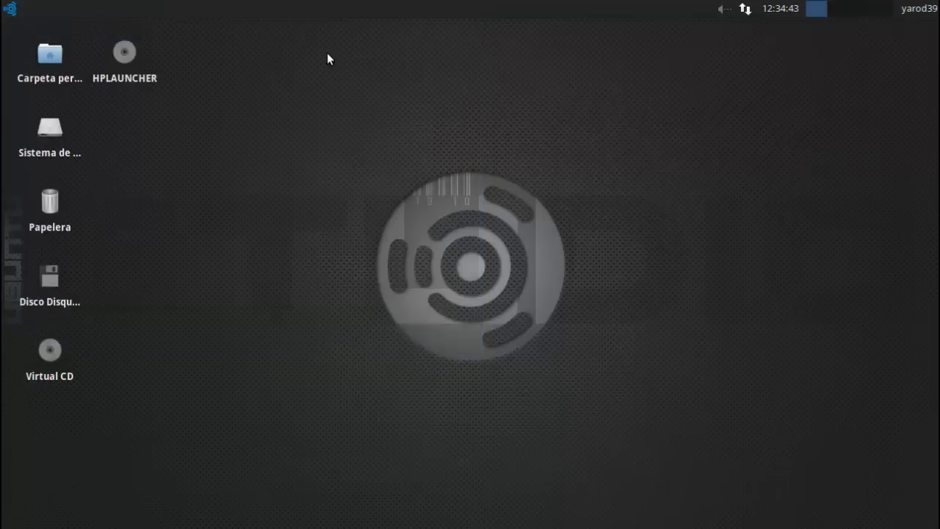
Open the settings manager and review the window manager tweaks, from Selección through Compositor, returning to the settings overview.
click(11, 10)
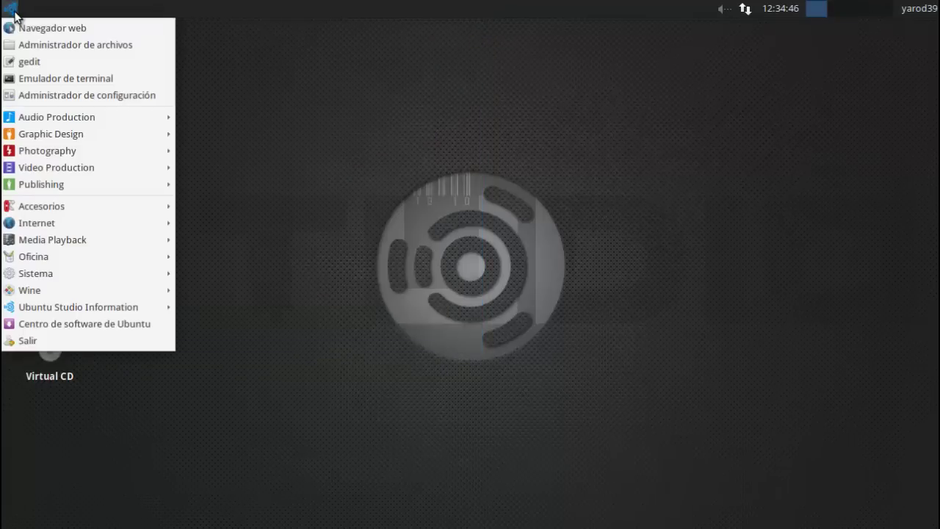
click(41, 94)
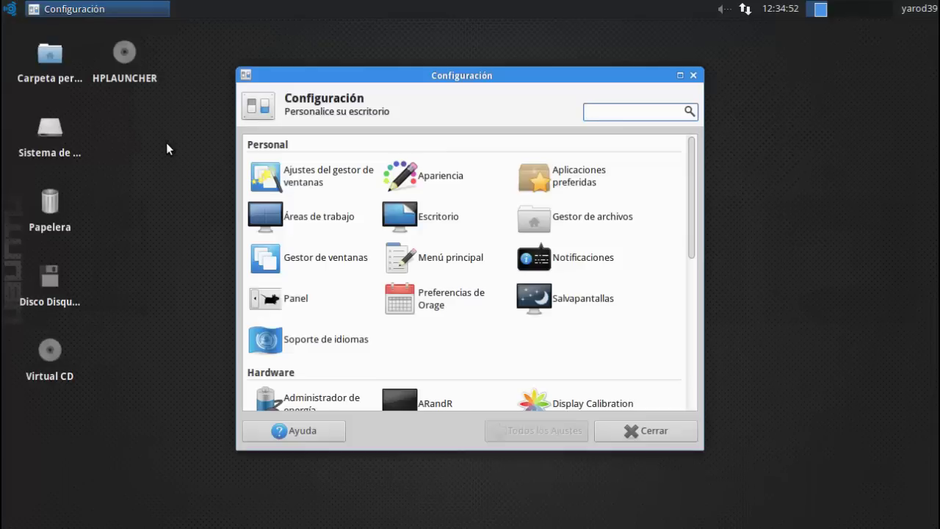
click(316, 176)
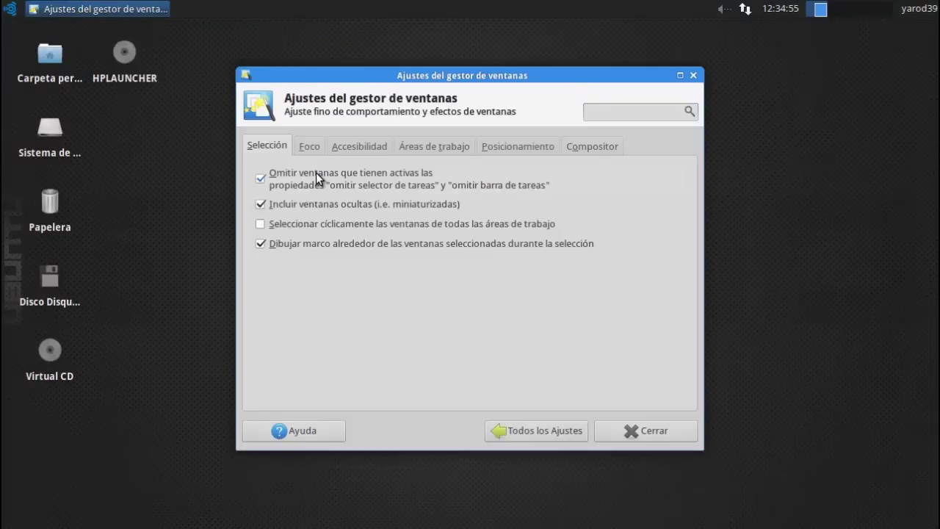
click(308, 142)
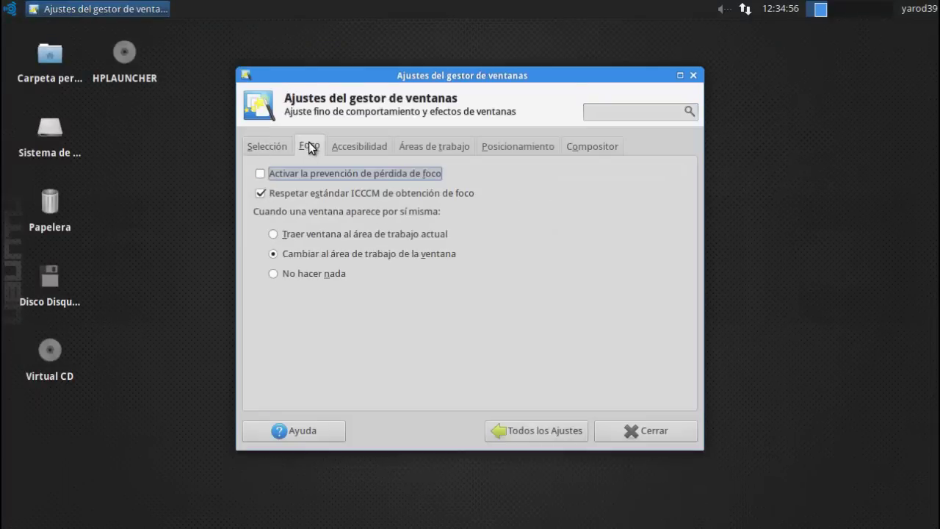
click(365, 146)
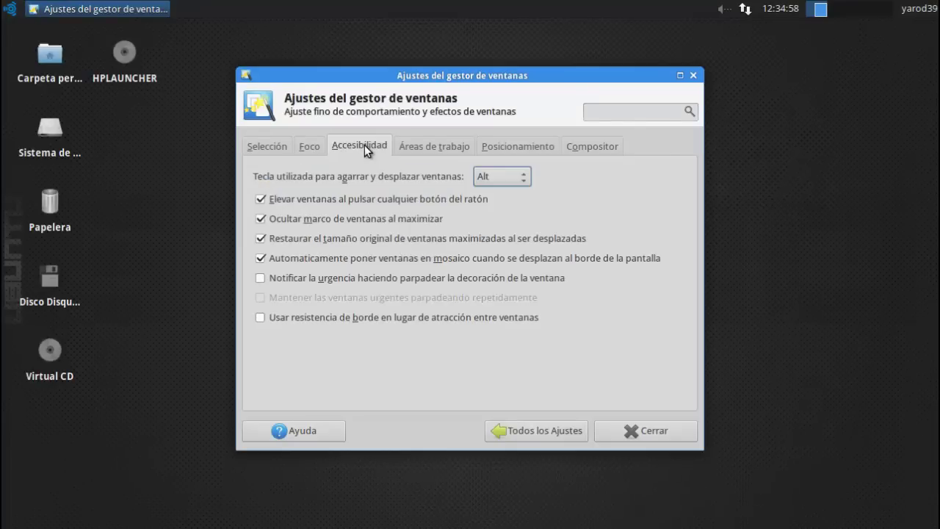
click(418, 146)
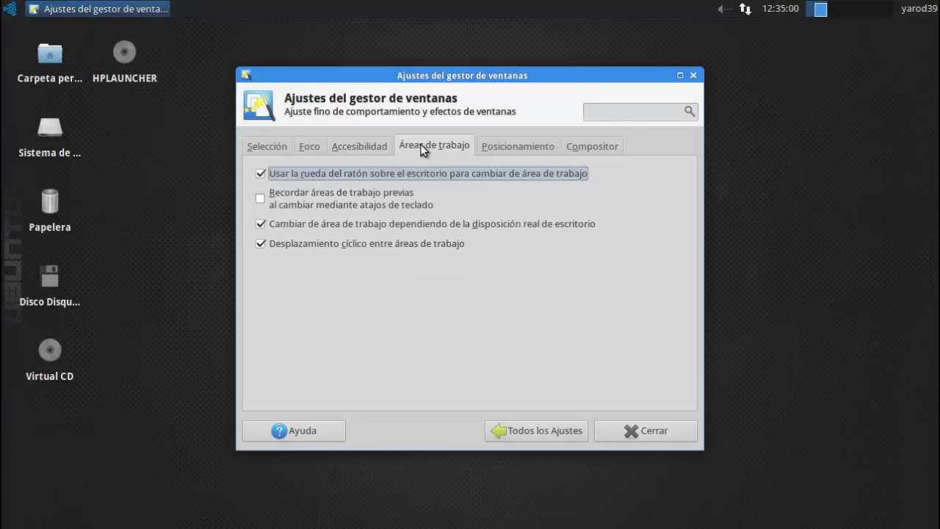
click(503, 150)
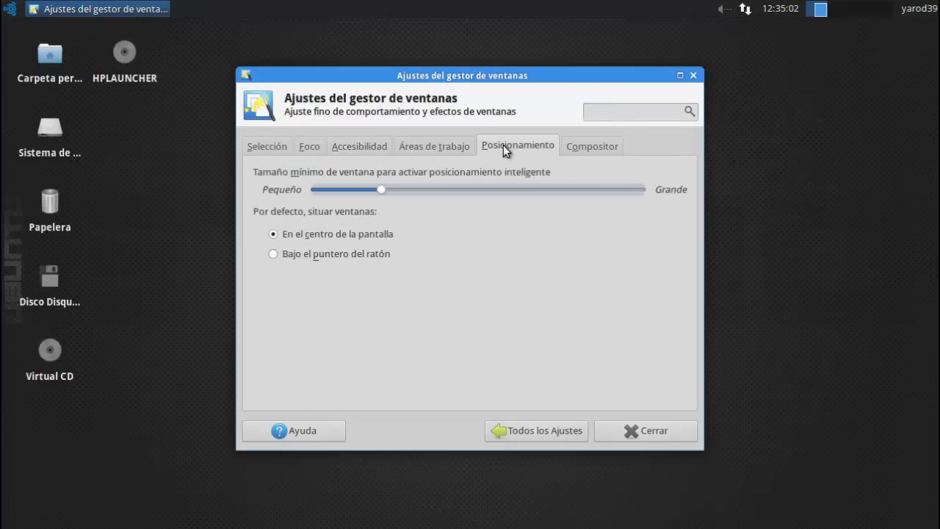
click(583, 146)
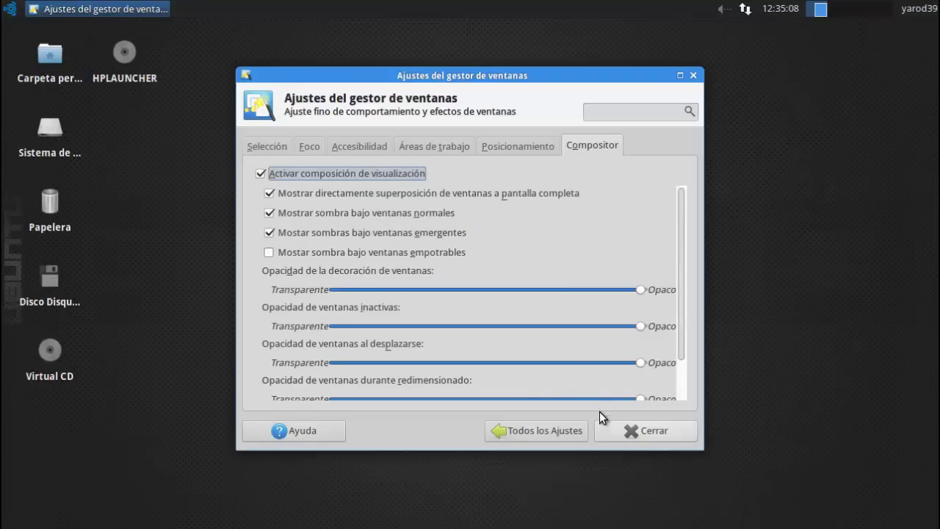
click(520, 430)
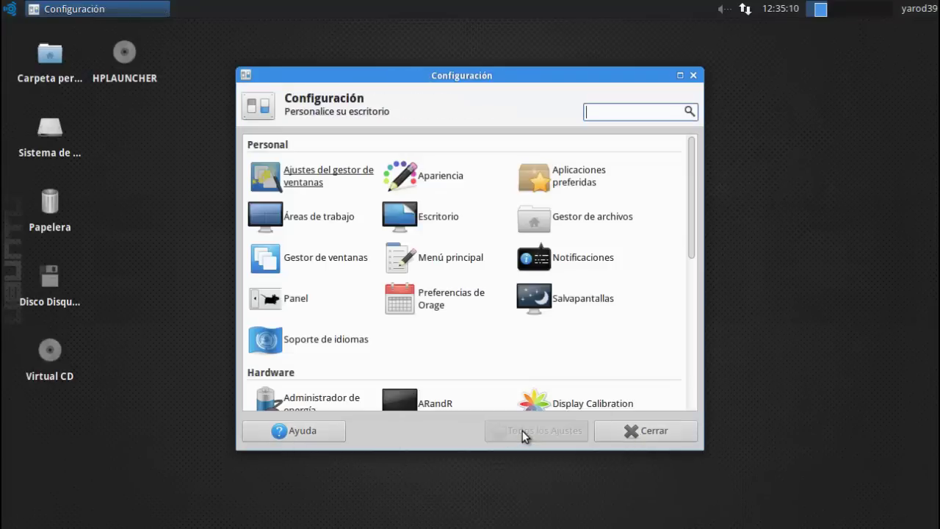
Review the Apariencia settings for styles, icons, fonts and general configuration, and return to the settings overview.
click(417, 186)
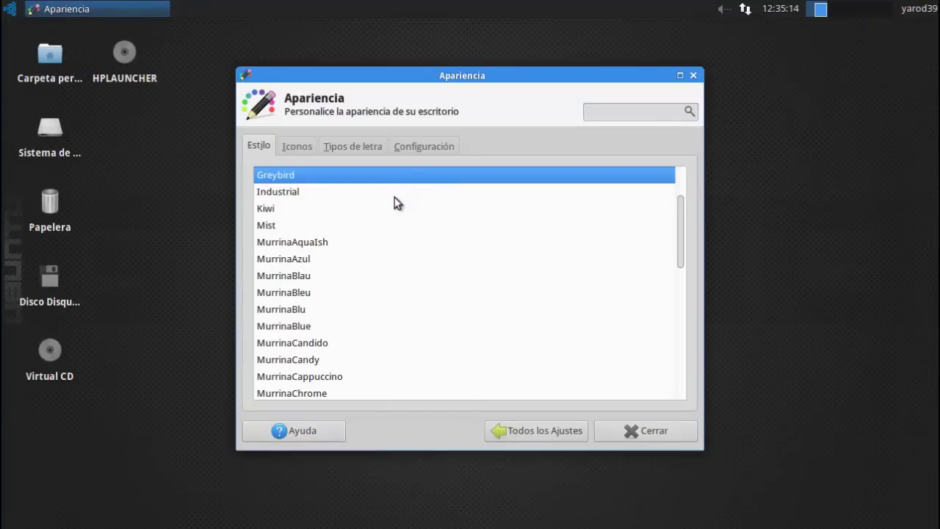
scroll(395, 202, down, 4)
scroll(394, 203, down, 6)
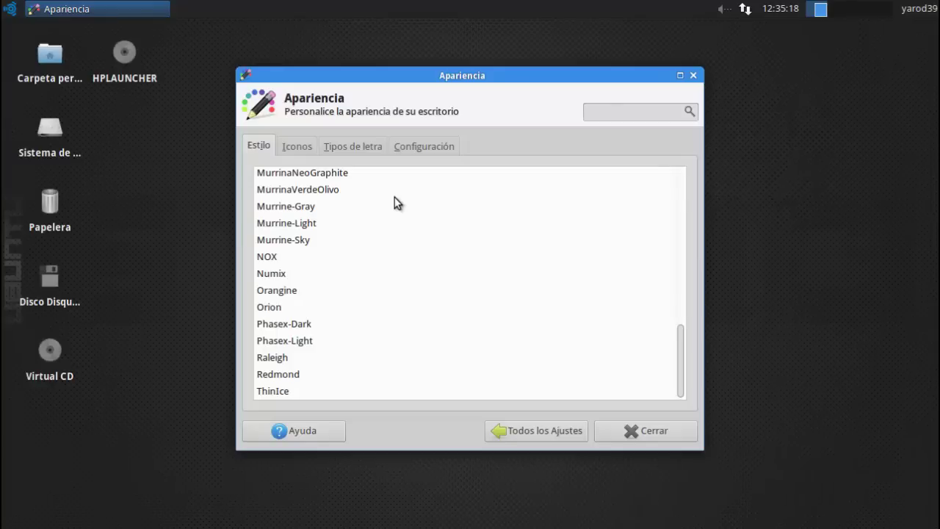
click(296, 146)
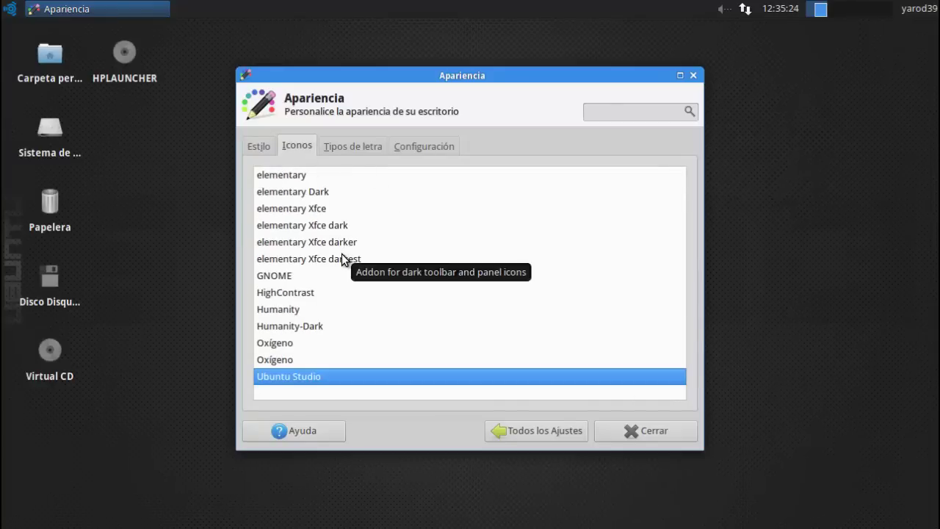
click(350, 147)
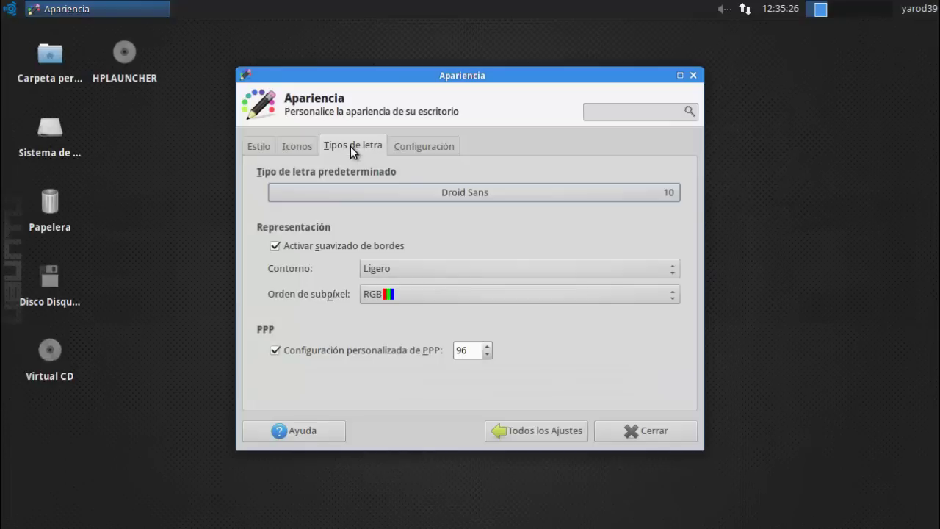
click(429, 148)
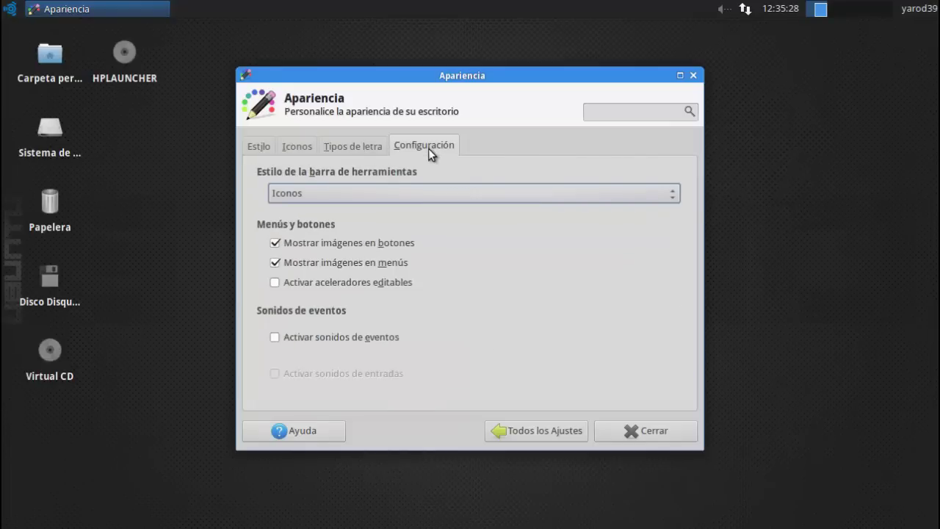
click(543, 432)
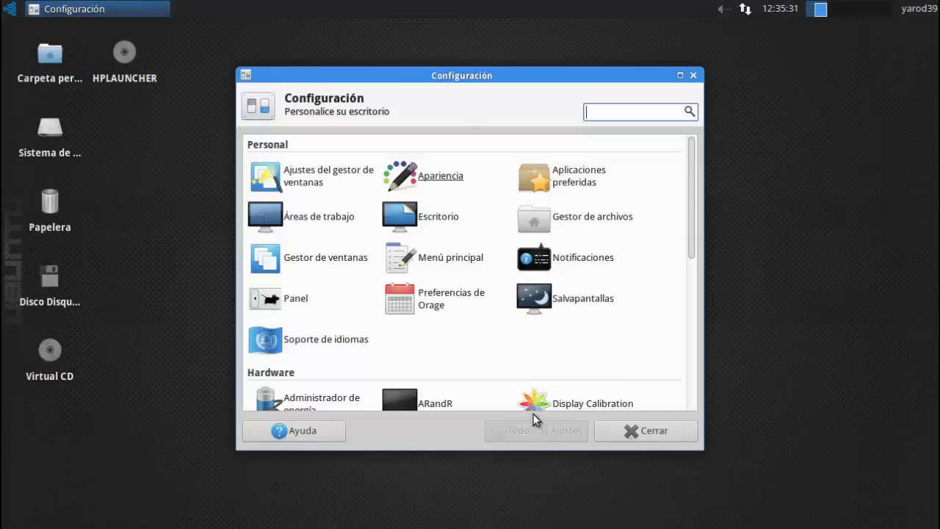
Review the preferred applications for Internet and Utilidades, and return to the settings overview.
click(560, 180)
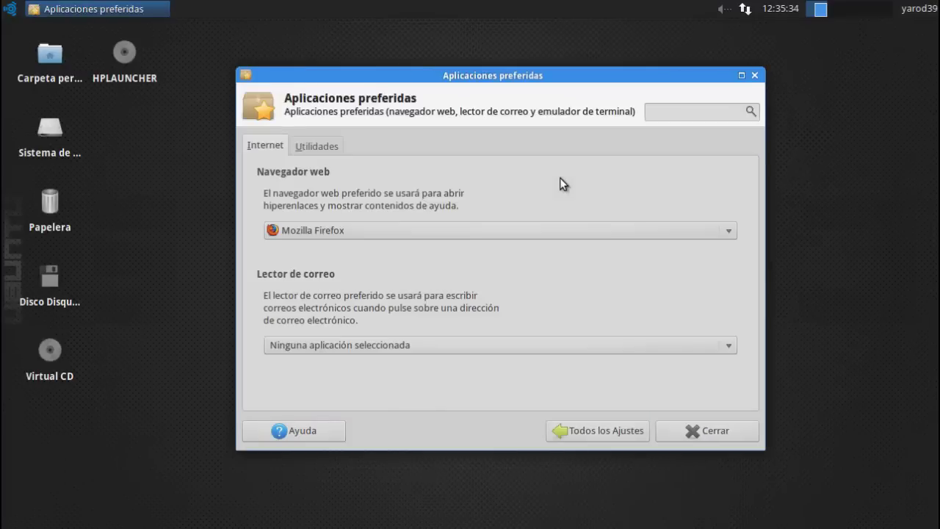
click(321, 147)
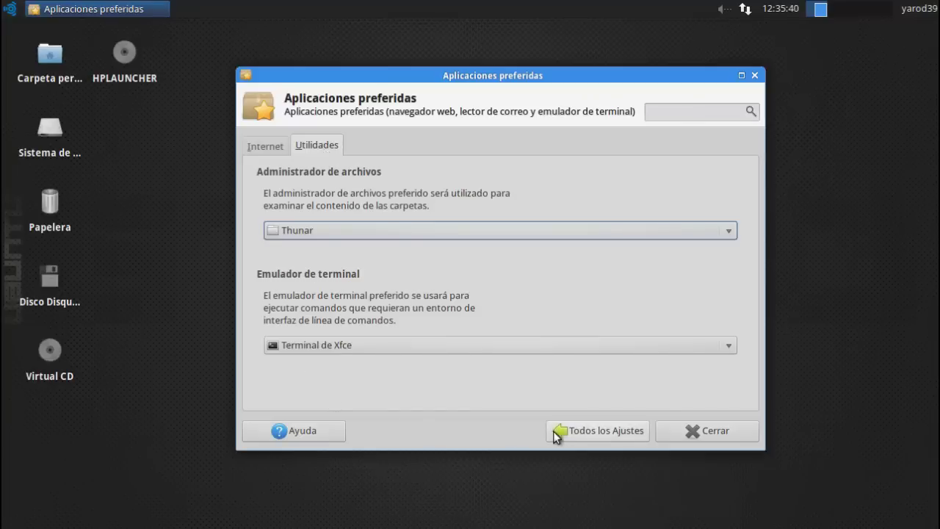
click(574, 432)
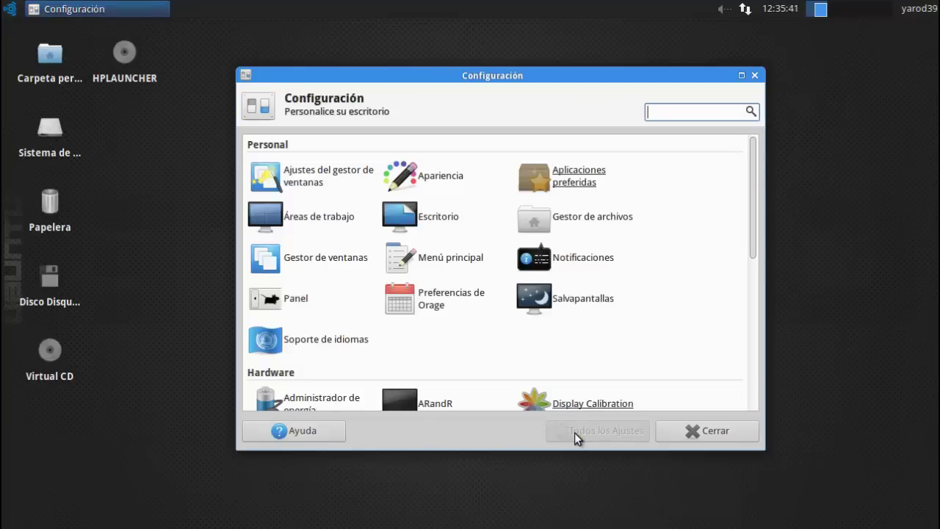
Review the general and margin settings of Áreas de trabajo, and return to the settings overview.
click(320, 218)
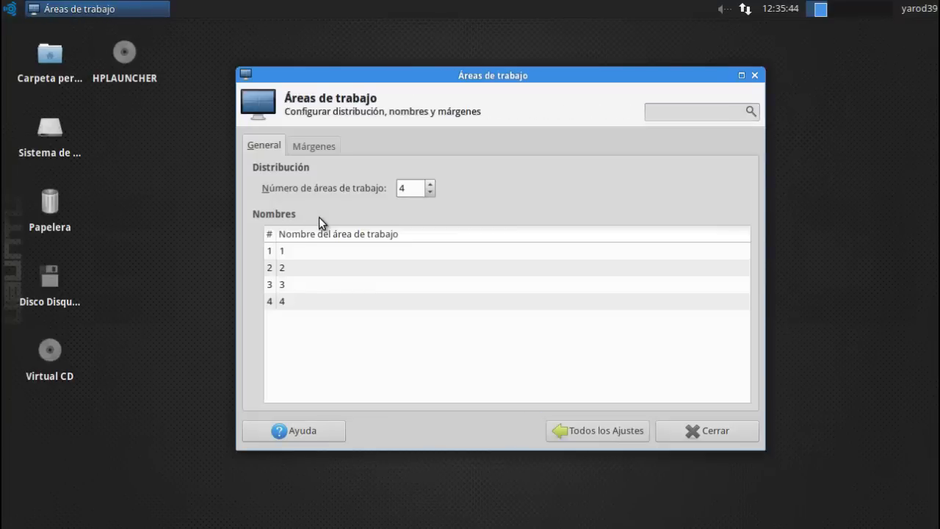
click(318, 145)
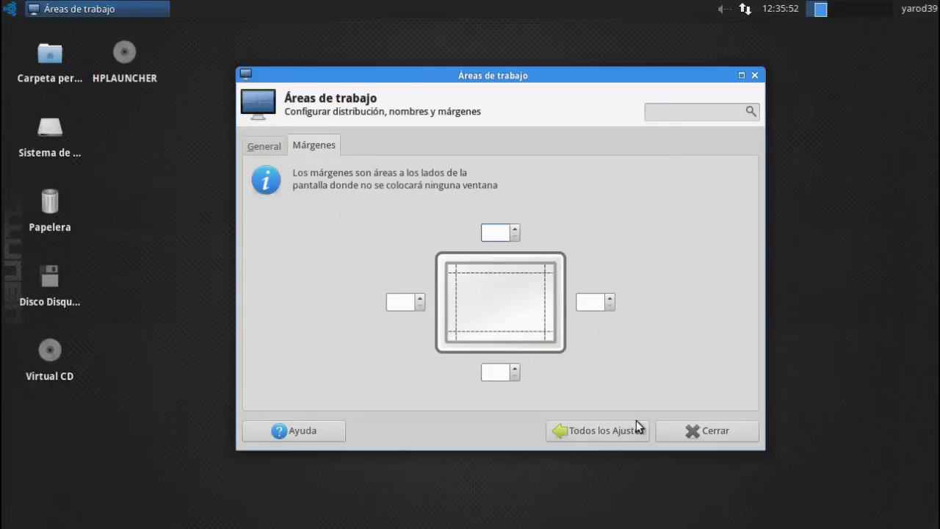
click(606, 430)
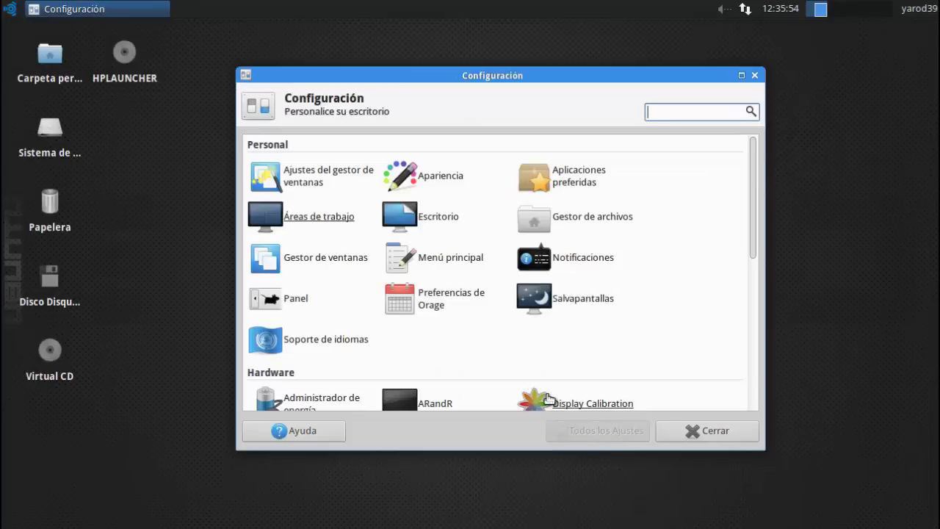
Open the Escritorio settings and review the background, menu and icon options.
click(439, 218)
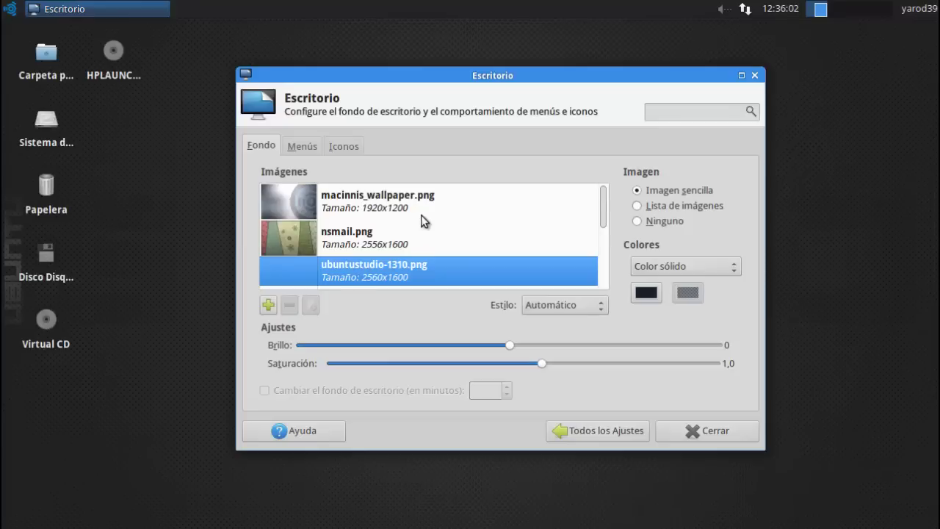
click(298, 146)
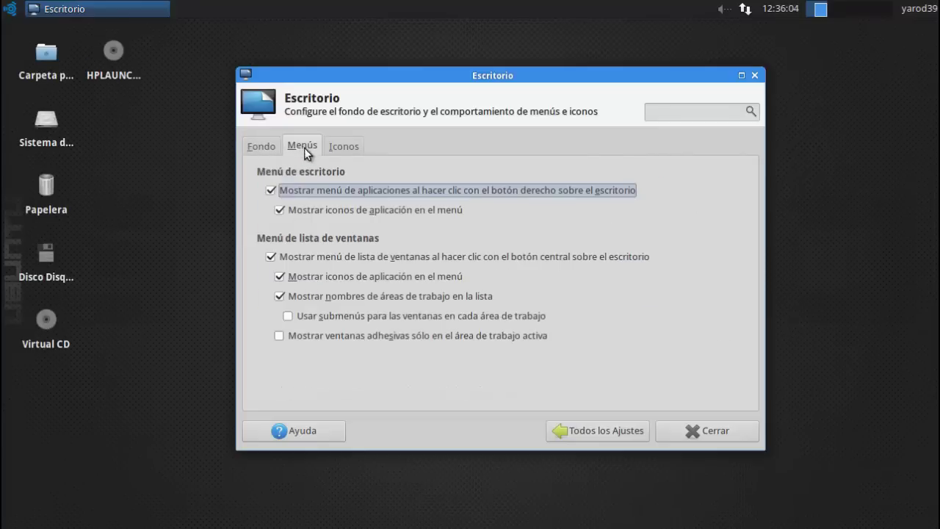
click(343, 146)
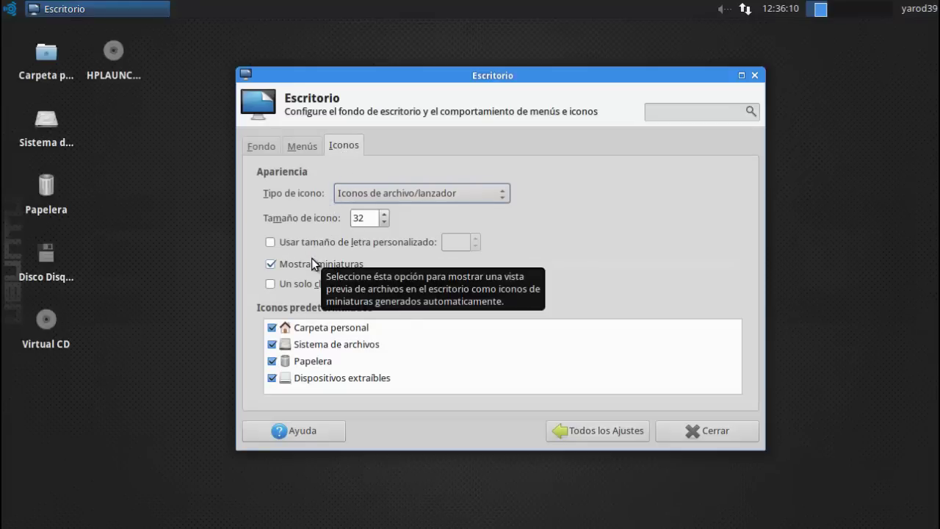
Hide the Dispositivos extraíbles icons from the desktop and return to the settings overview.
click(320, 377)
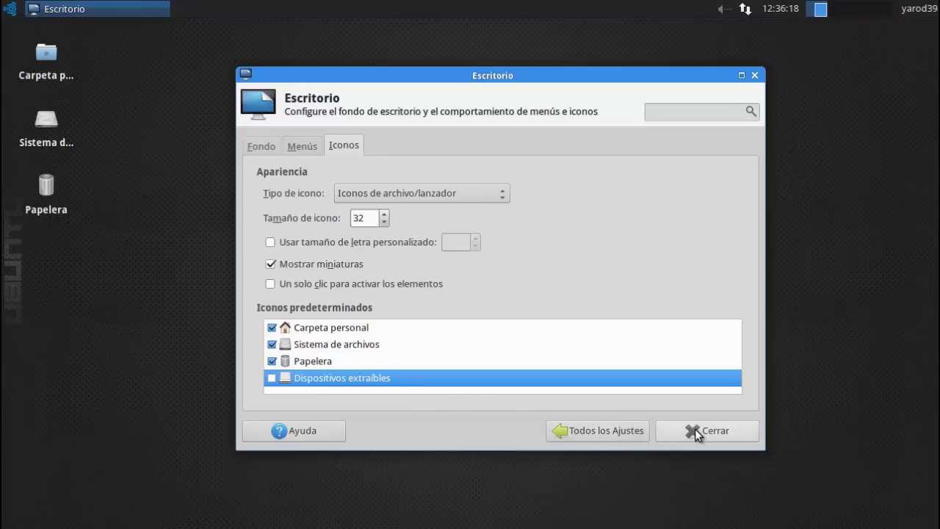
click(619, 432)
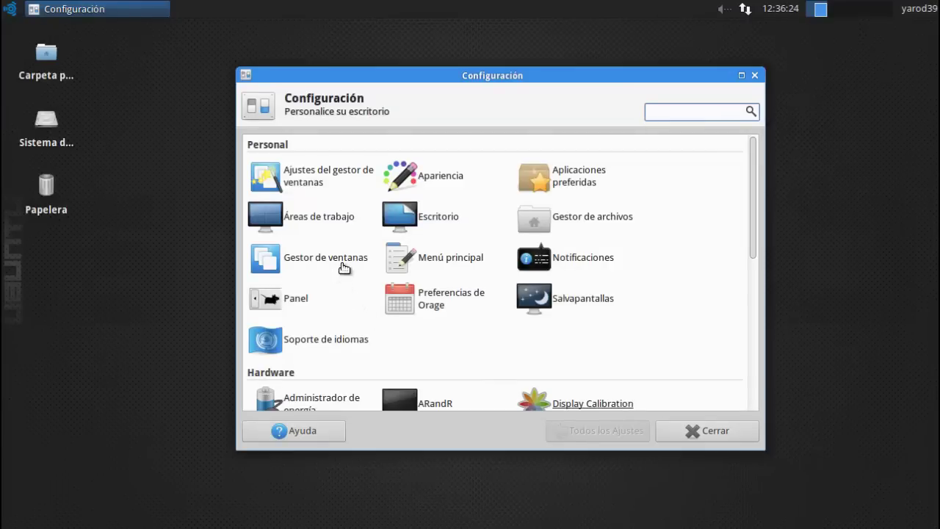
Review the Gestor de archivos preferences for view, side panel, behaviour and advanced options, and return to the settings overview.
click(590, 215)
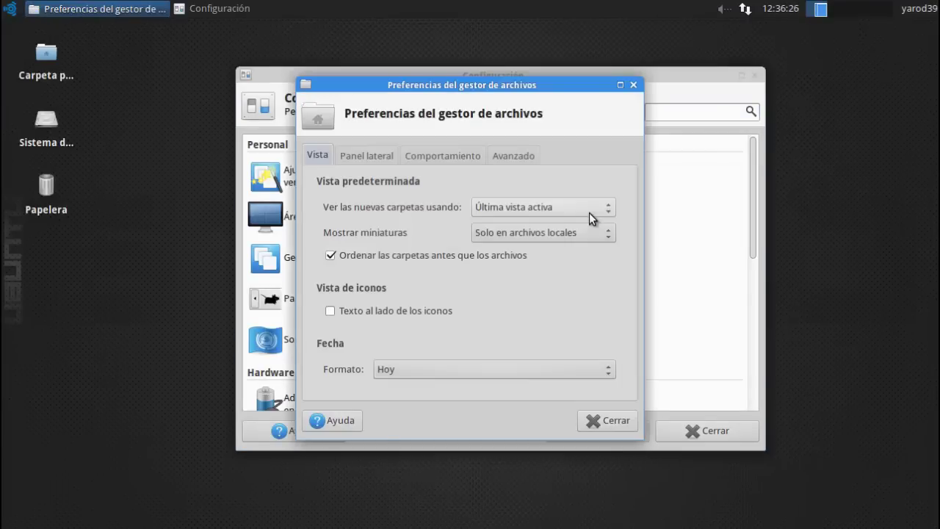
click(374, 155)
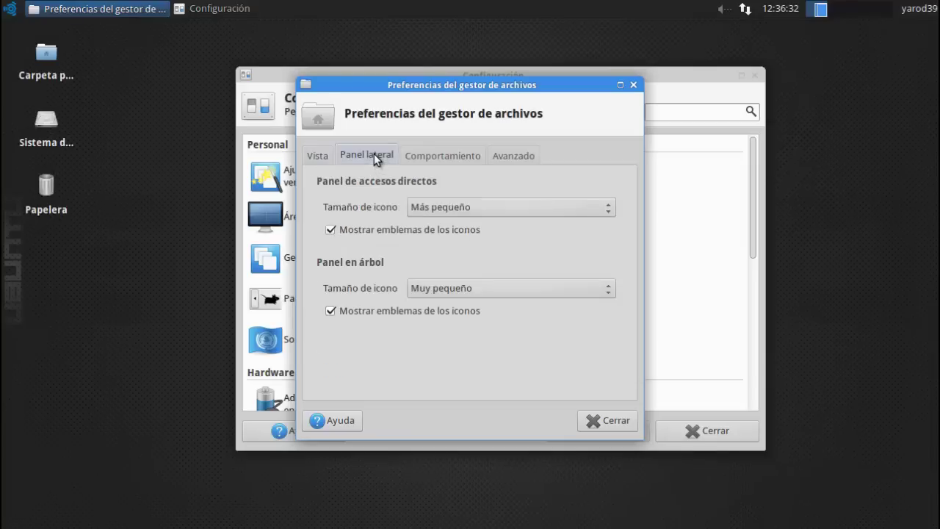
click(424, 158)
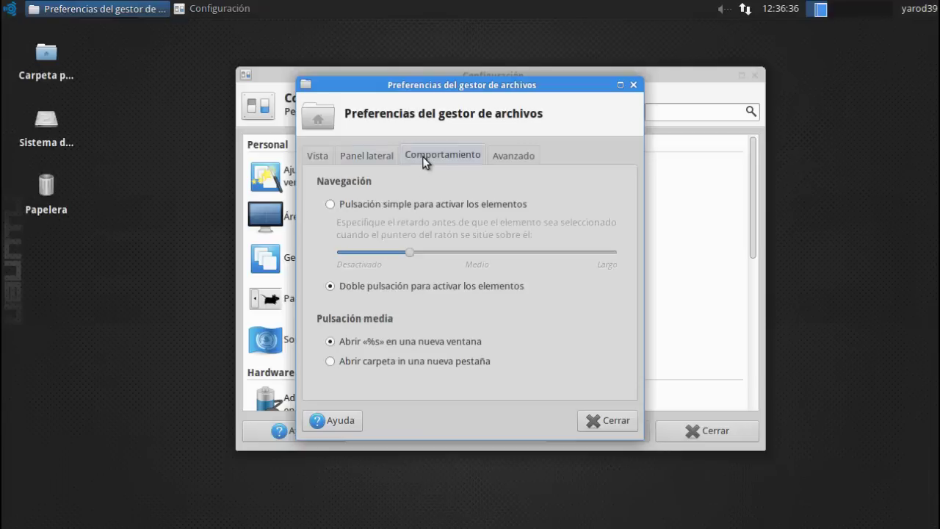
click(515, 154)
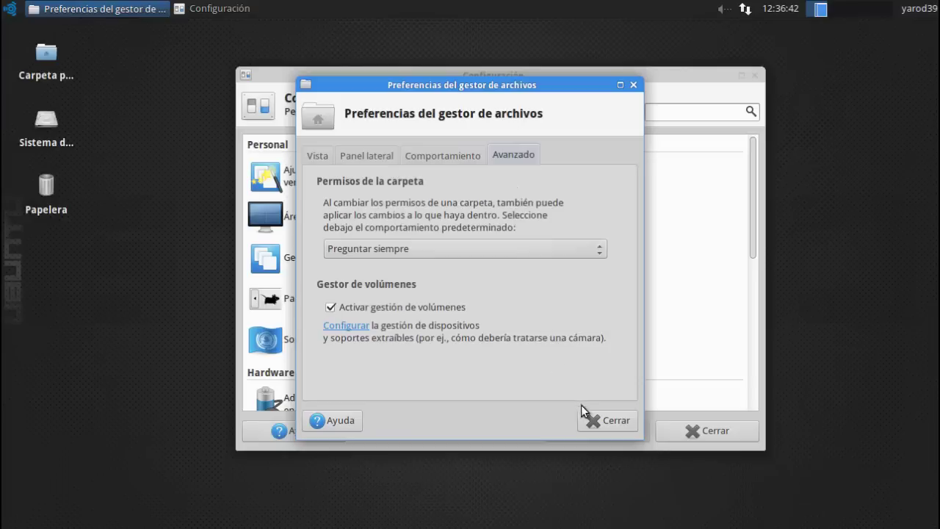
click(599, 421)
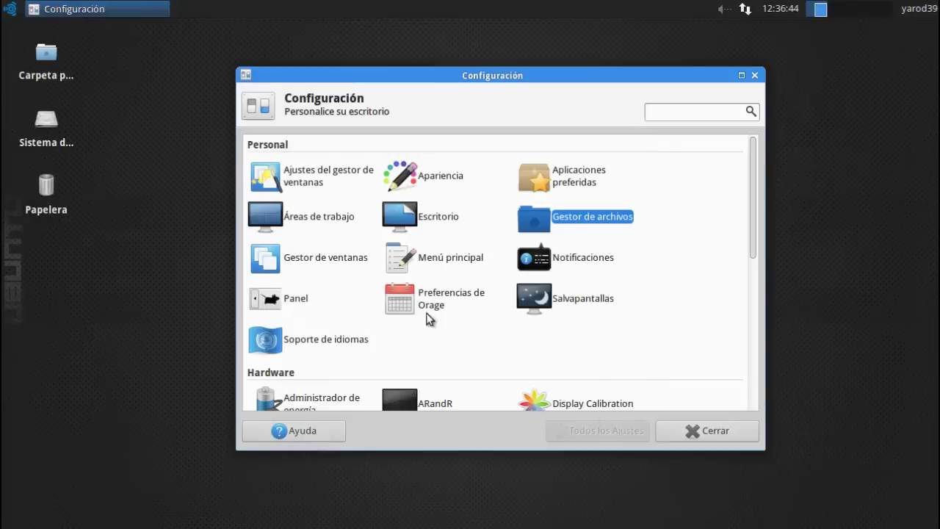
Review the Gestor de ventanas settings for style, keyboard, focus and advanced options, and return to the settings overview.
click(324, 258)
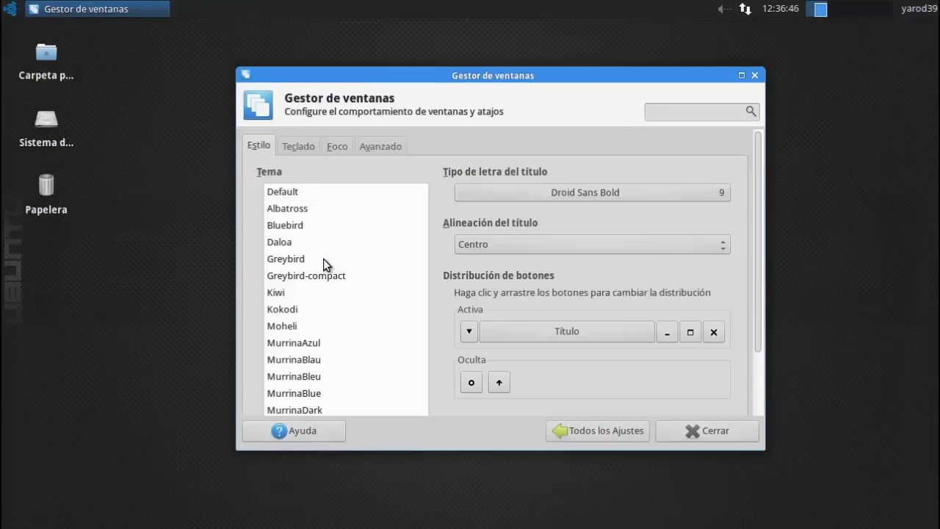
click(298, 146)
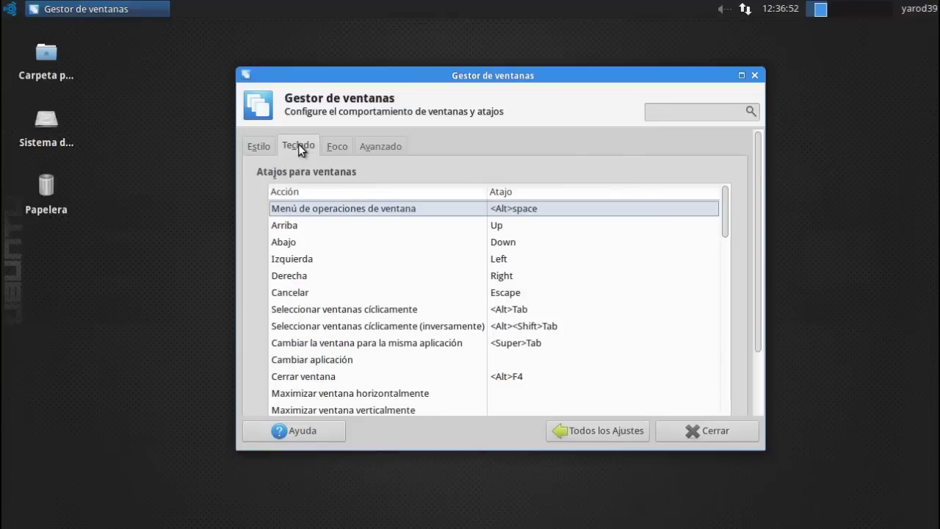
click(340, 145)
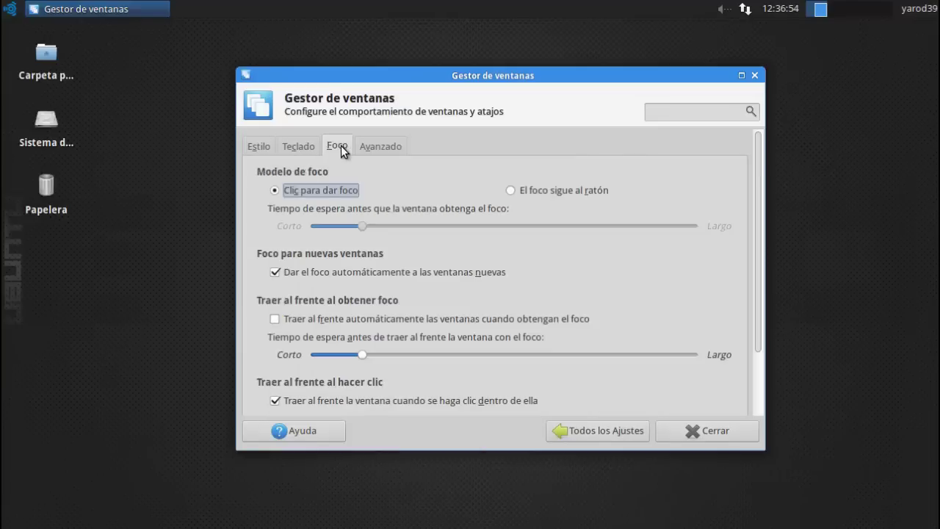
click(379, 148)
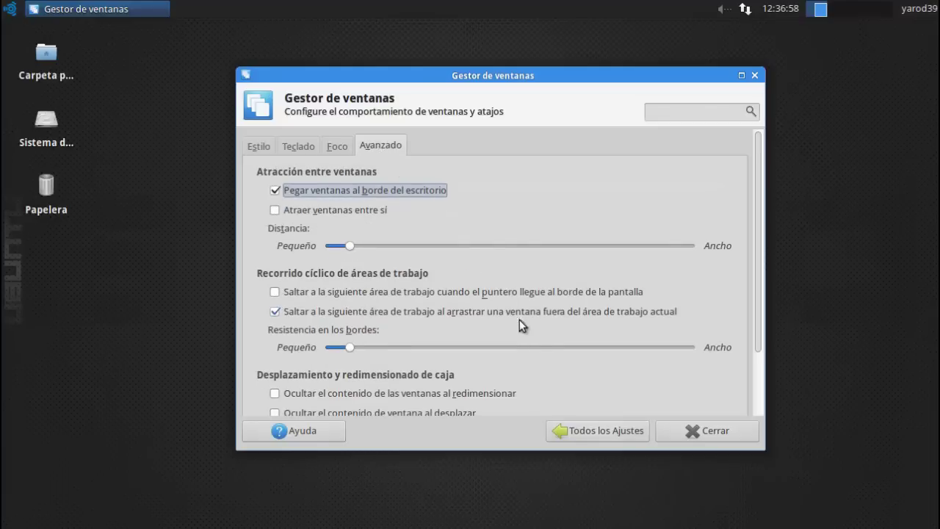
click(588, 433)
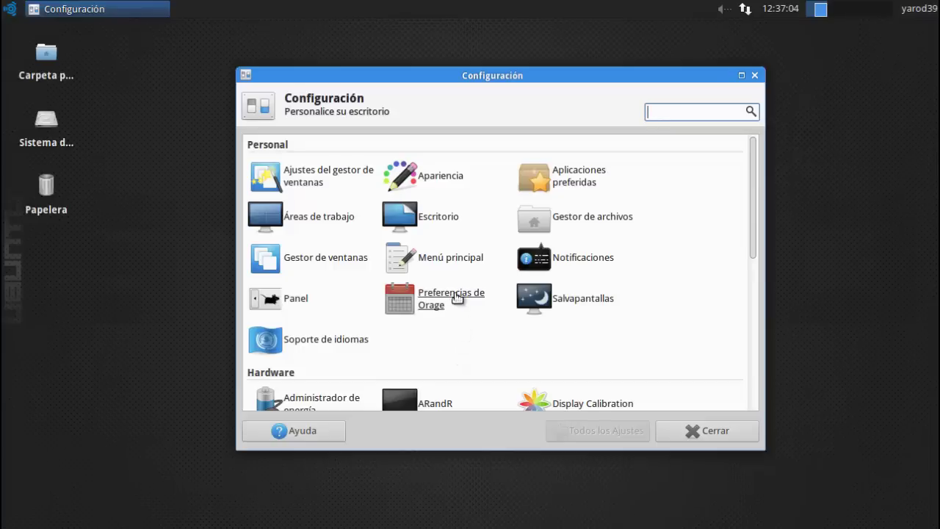
Review the Menú principal entries through to the end of the list and the Notificaciones settings, returning to the settings overview.
click(452, 258)
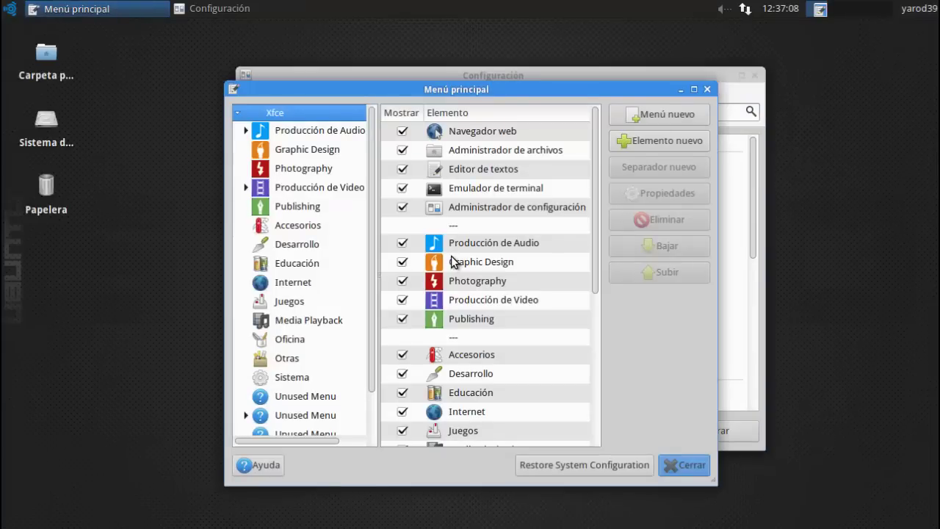
scroll(453, 262, down, 6)
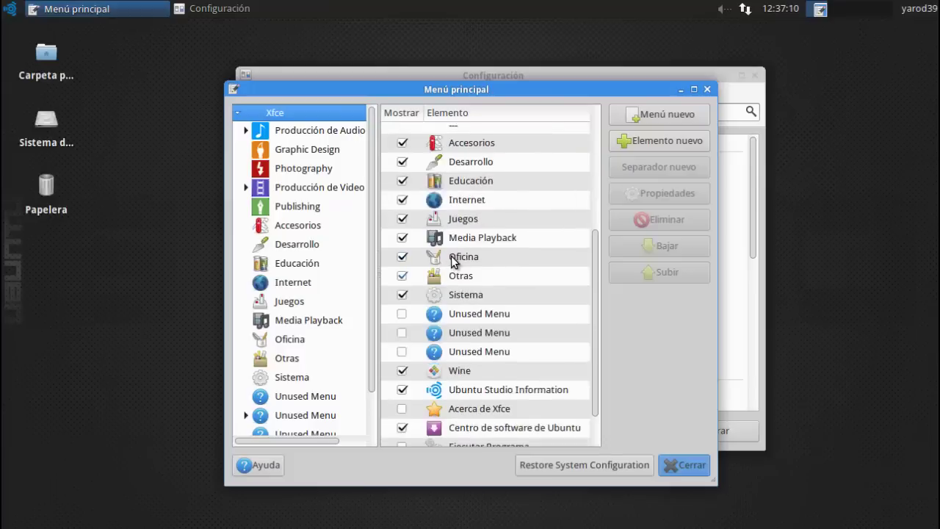
scroll(279, 276, down, 2)
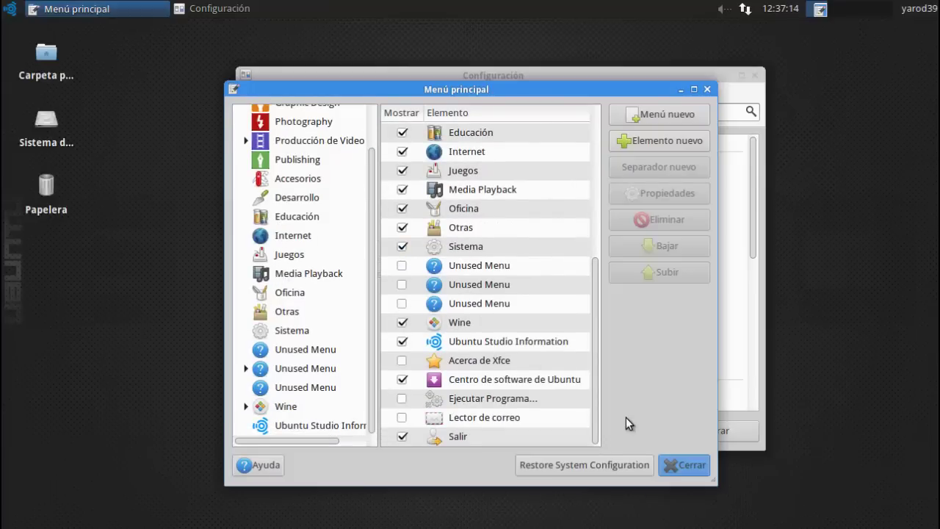
click(665, 461)
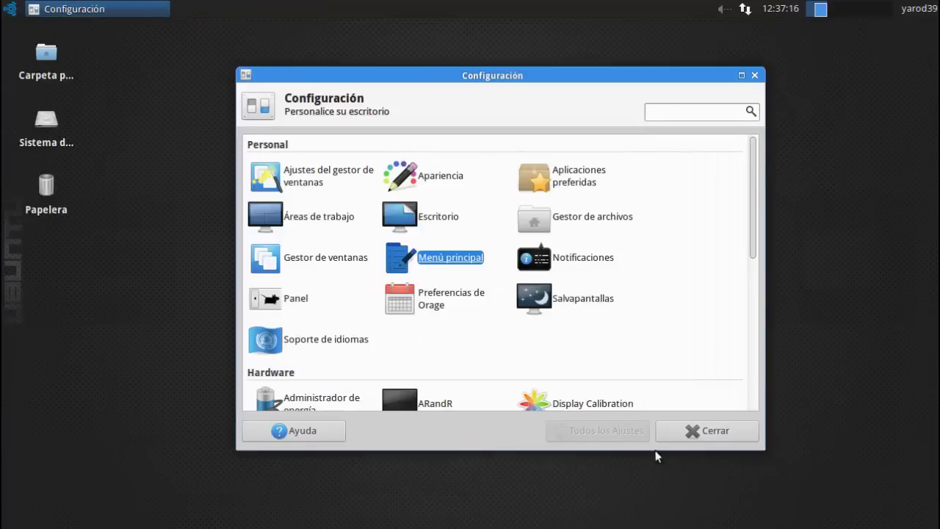
click(582, 259)
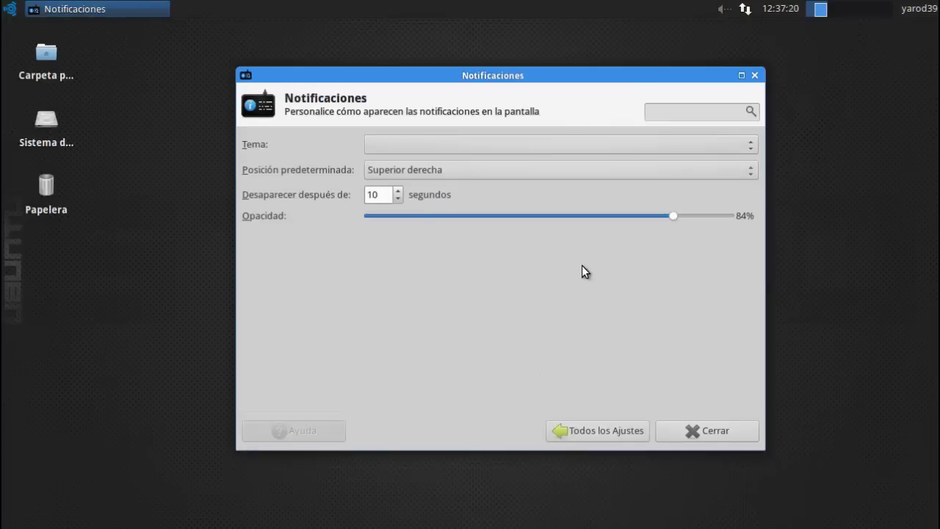
click(607, 432)
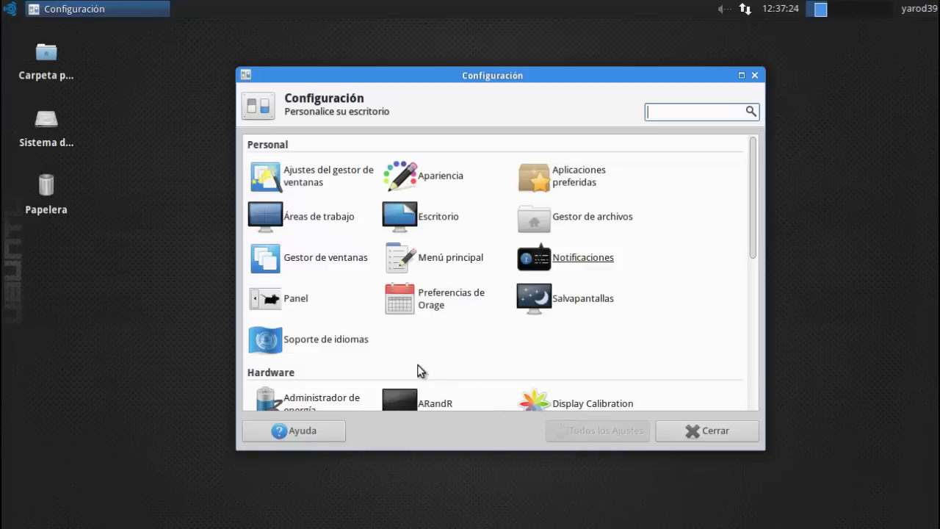
Review Panel 0's display options, including the available modes, plus its appearance and elements, and return to the settings overview.
click(298, 299)
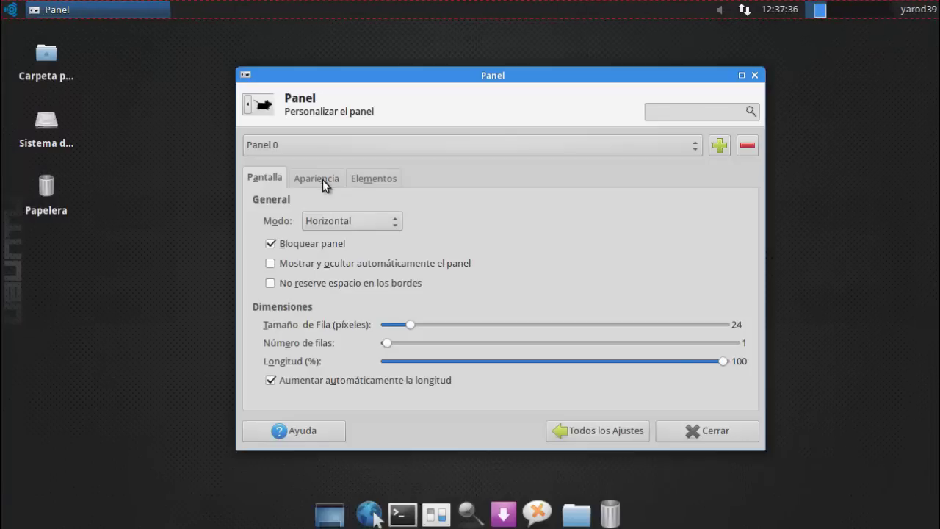
click(398, 224)
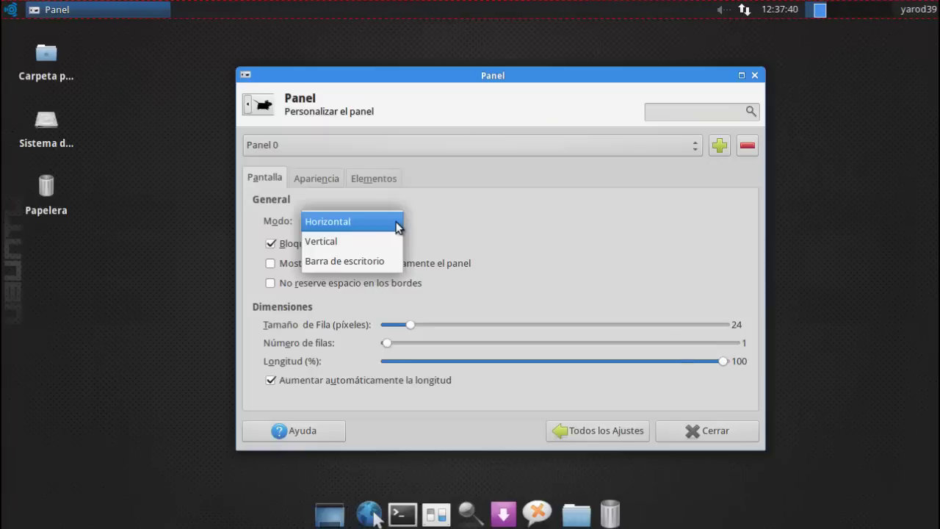
click(397, 223)
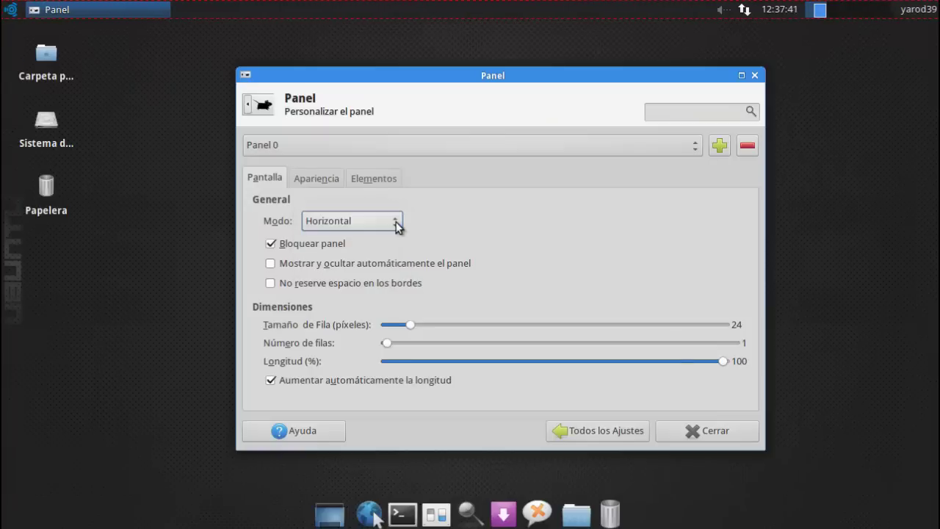
click(315, 178)
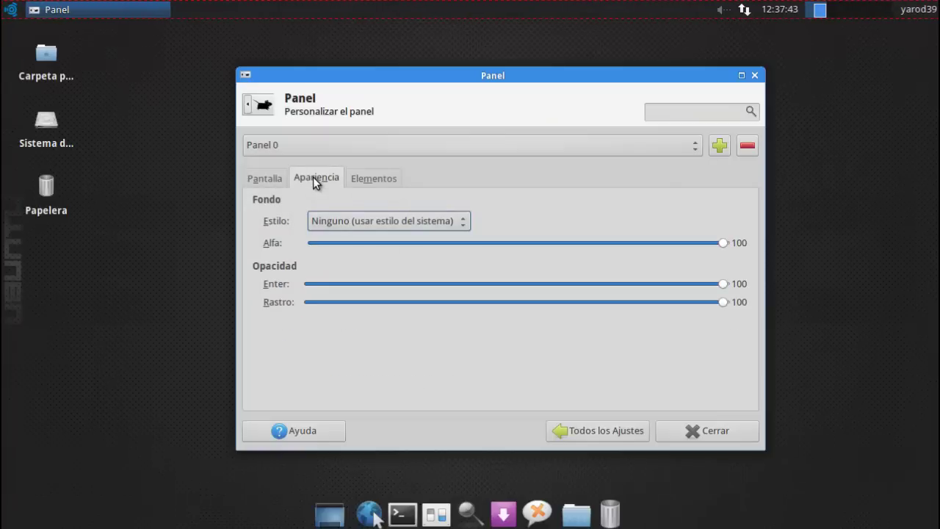
click(381, 181)
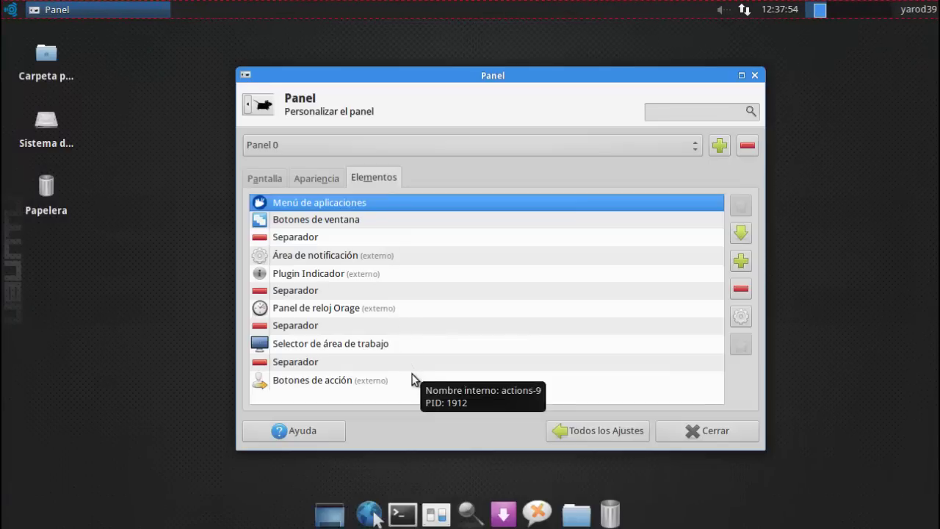
click(589, 434)
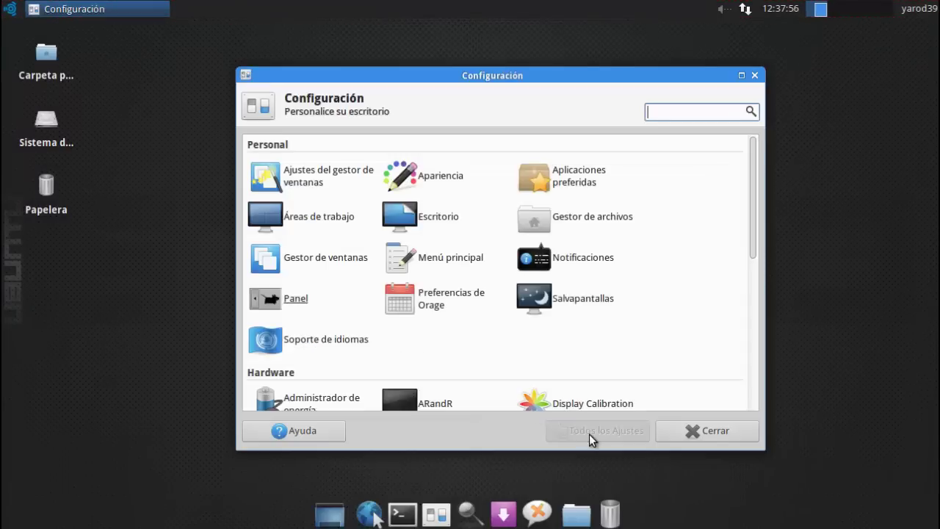
Review the main, configuration and extra Orage preferences, keeping Lista de eventos as the calendar's double-click view, and close Orage.
click(440, 300)
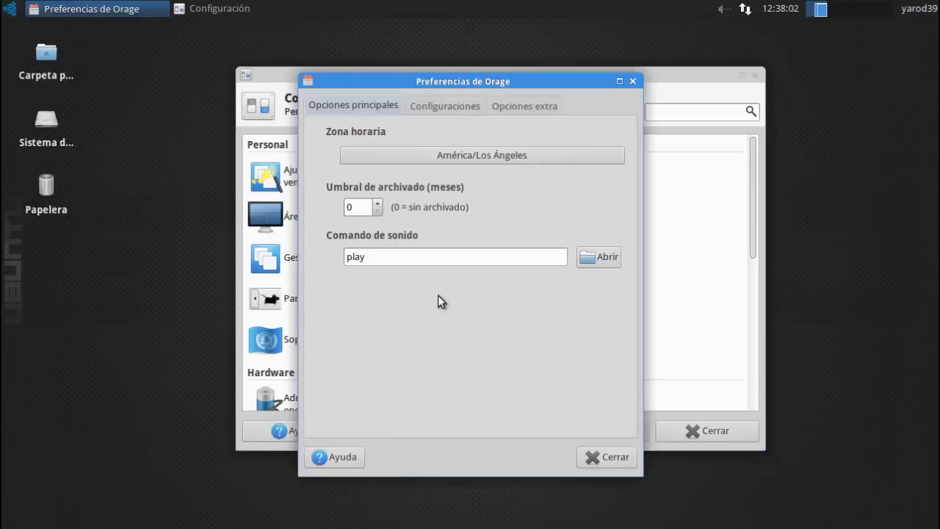
click(433, 105)
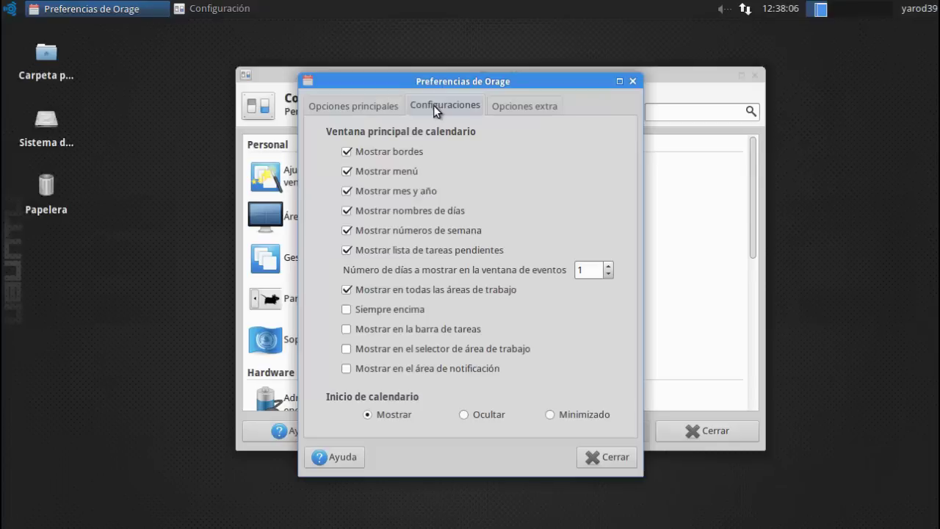
click(520, 106)
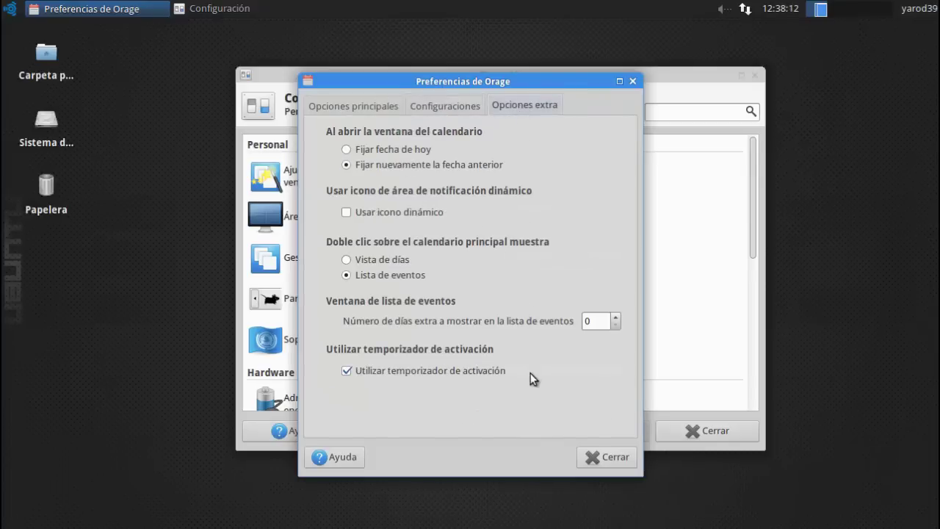
click(385, 258)
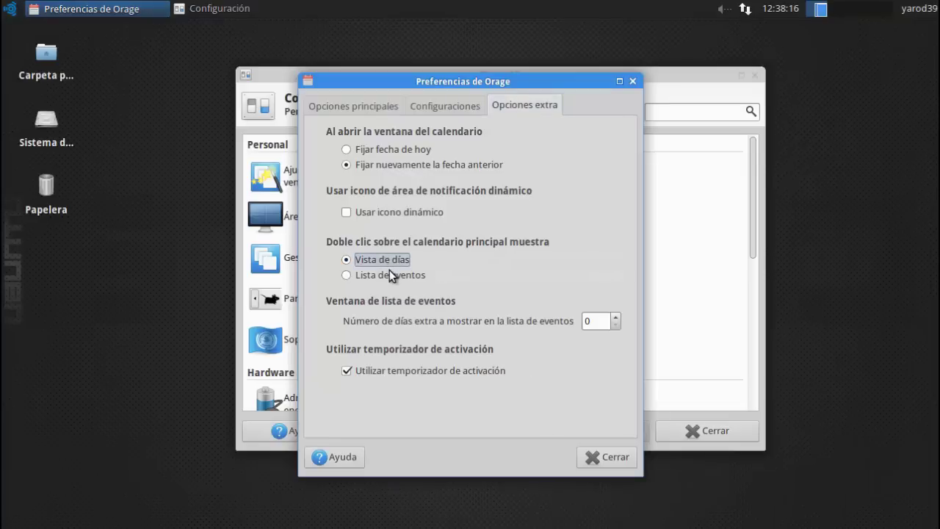
click(390, 270)
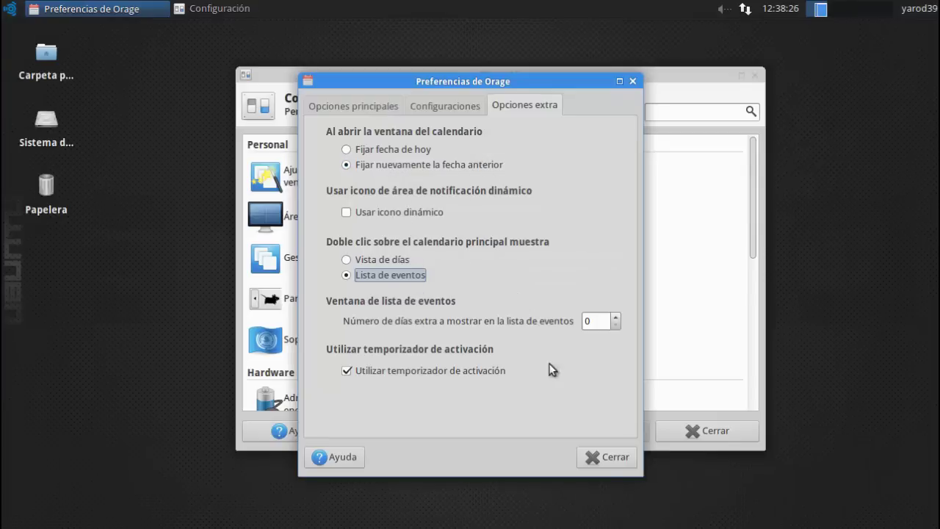
click(608, 458)
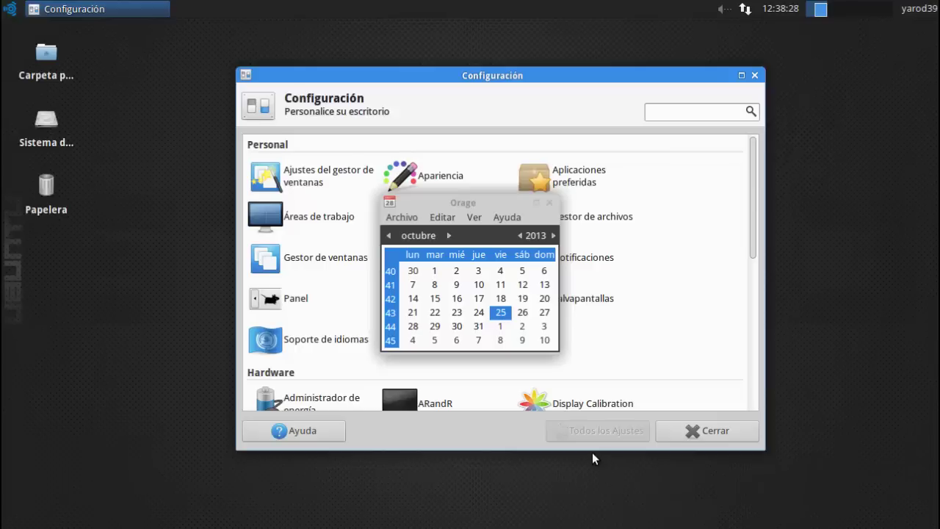
click(551, 201)
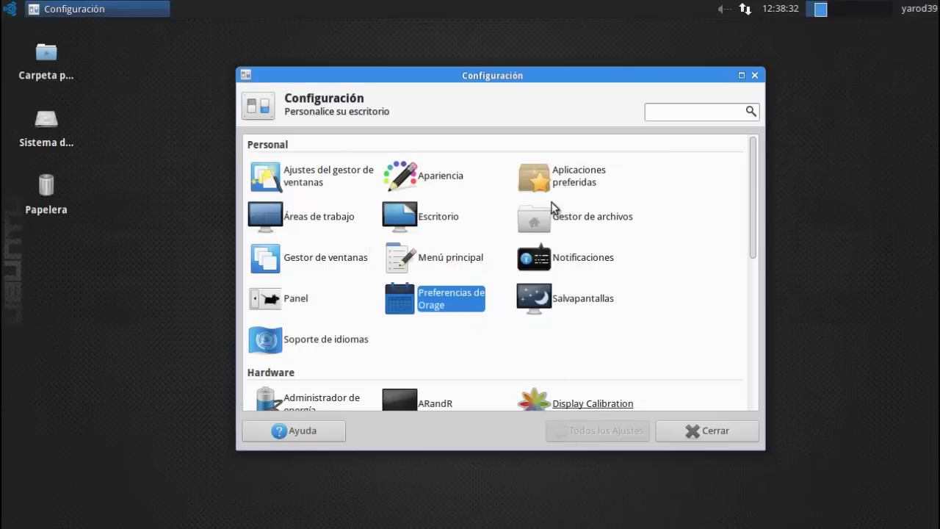
Review the Salvapantallas display modes and advanced options, and close the screensaver preferences.
click(578, 297)
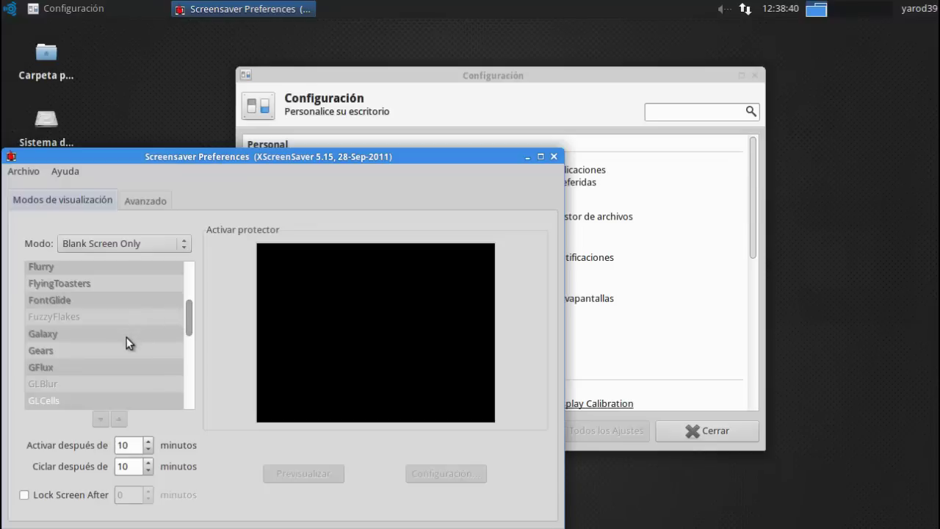
click(140, 206)
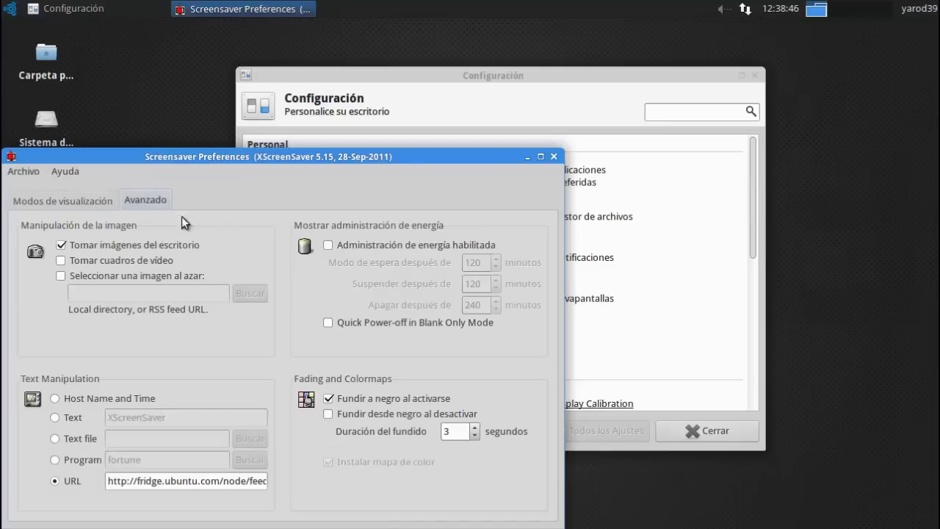
click(554, 156)
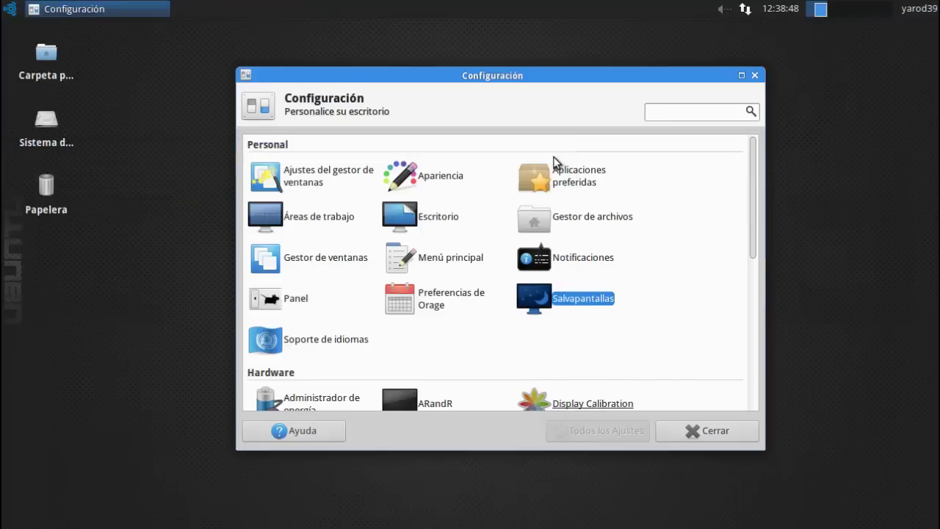
Review the Soporte de idiomas languages and the Administrador de energía general, Con AC and Extendido options, returning to the settings overview.
click(327, 334)
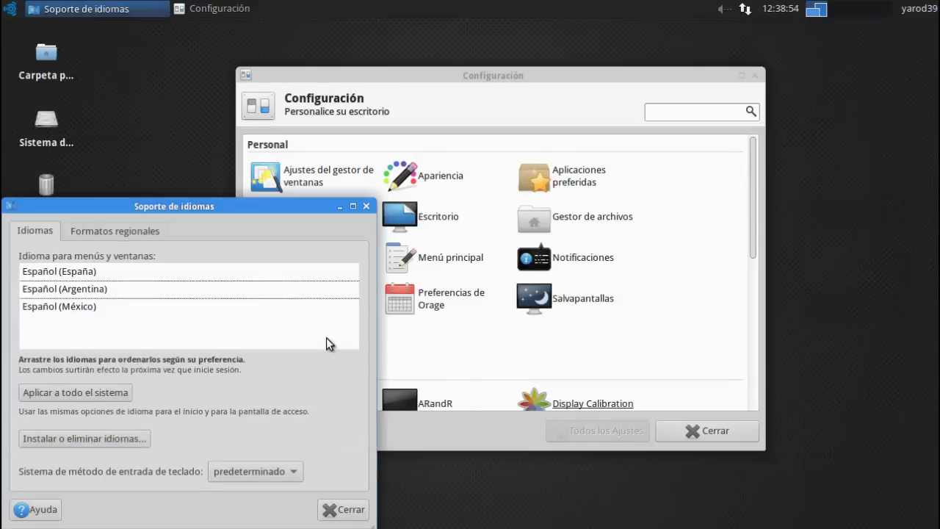
click(365, 206)
scroll(370, 289, down, 3)
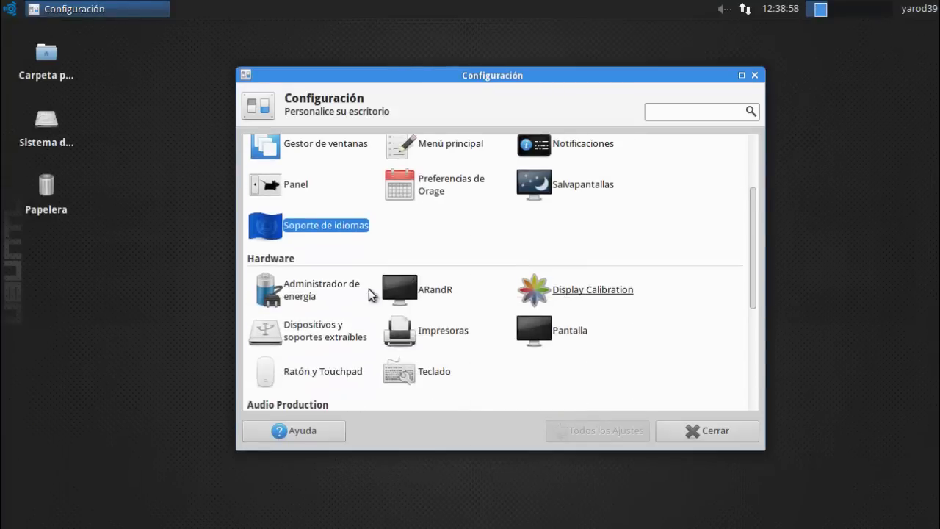
click(327, 285)
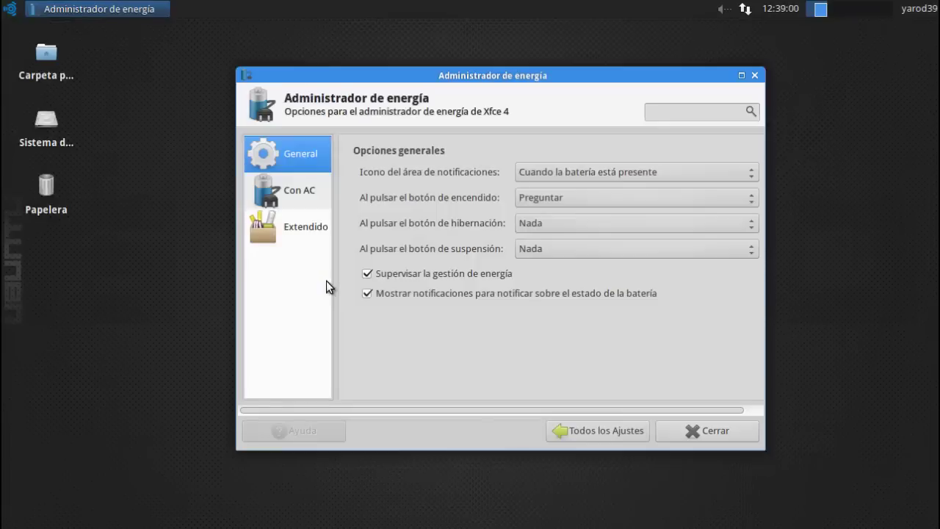
click(309, 197)
click(311, 231)
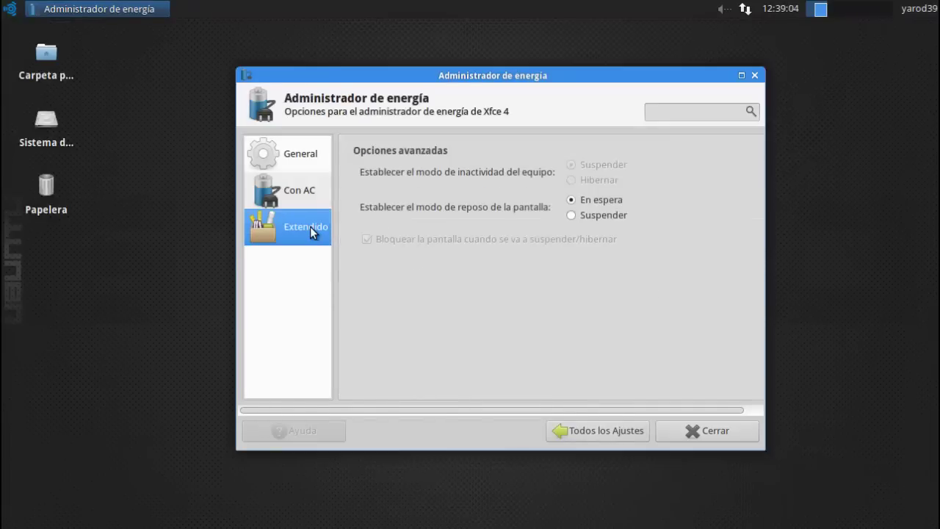
click(590, 432)
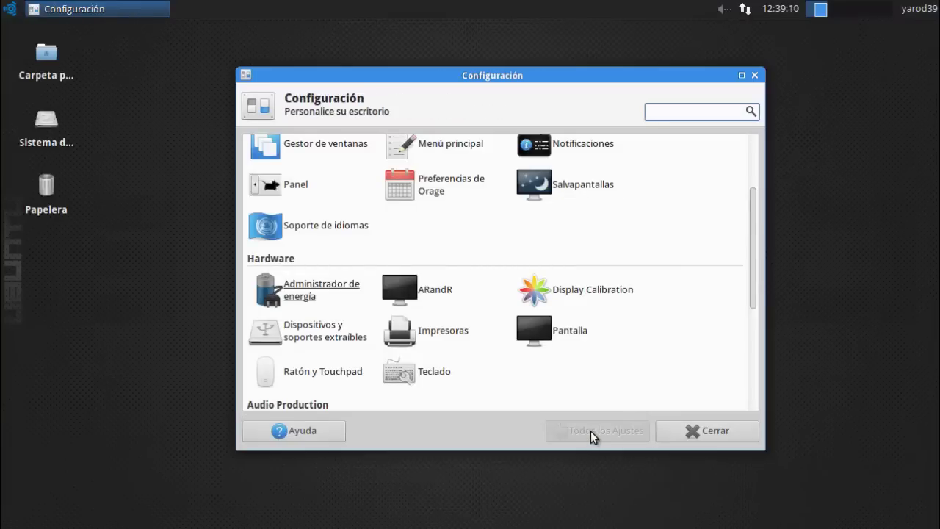
Review the ARandR Screen Layout Editor's menus, close it, and try to open Display Calibration.
click(442, 294)
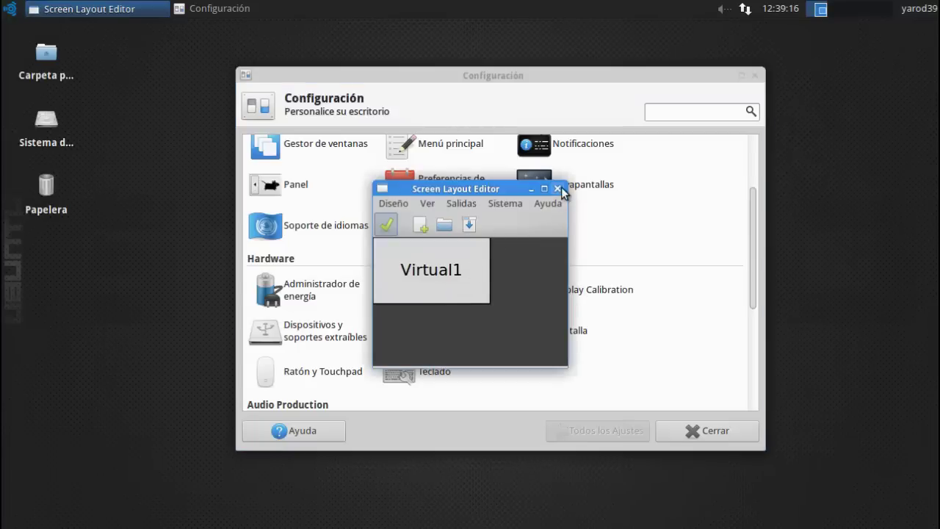
click(395, 206)
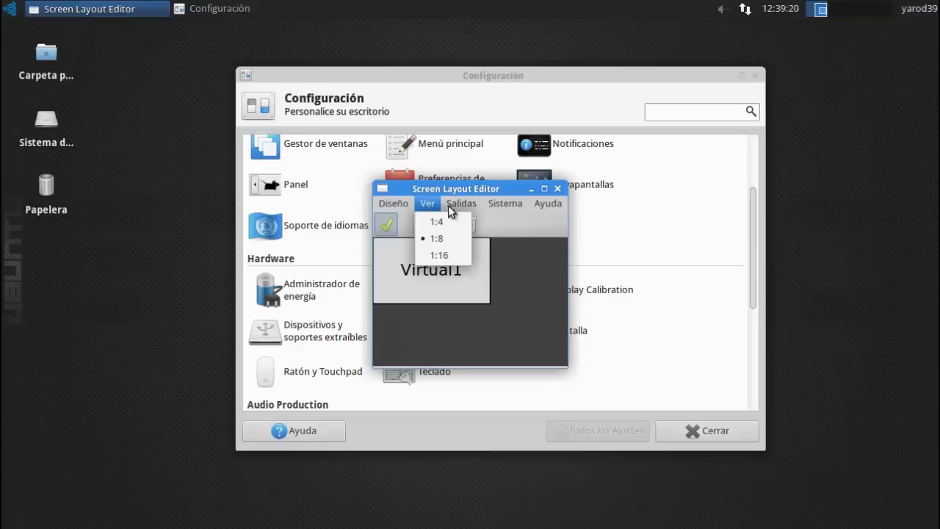
mouse_move(449, 205)
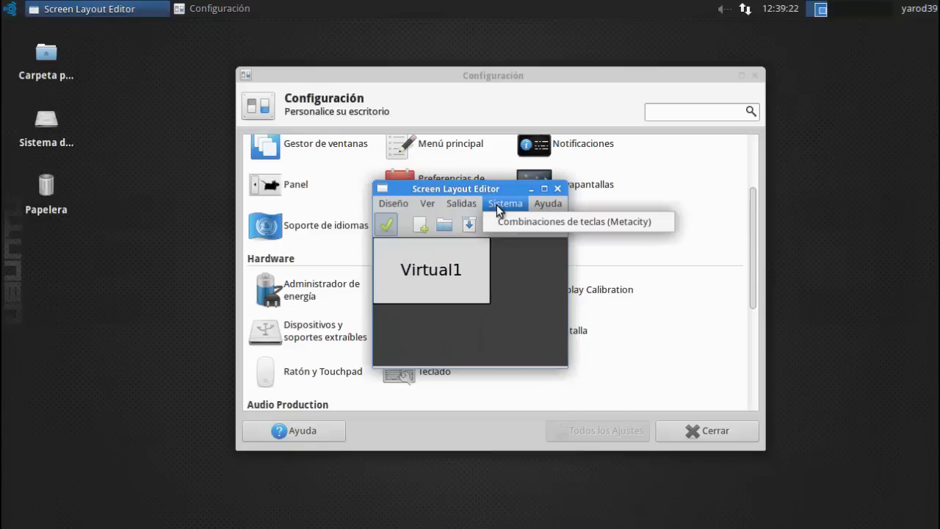
mouse_move(548, 204)
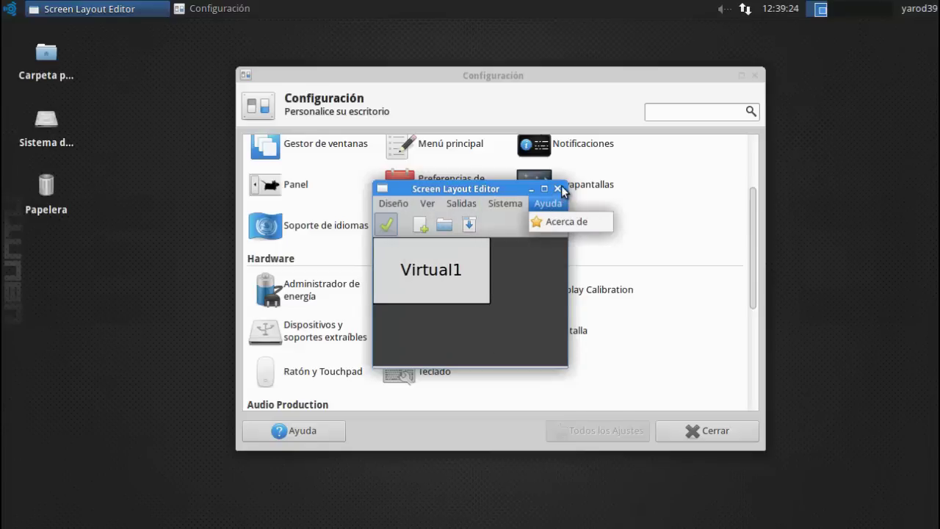
click(561, 186)
click(561, 187)
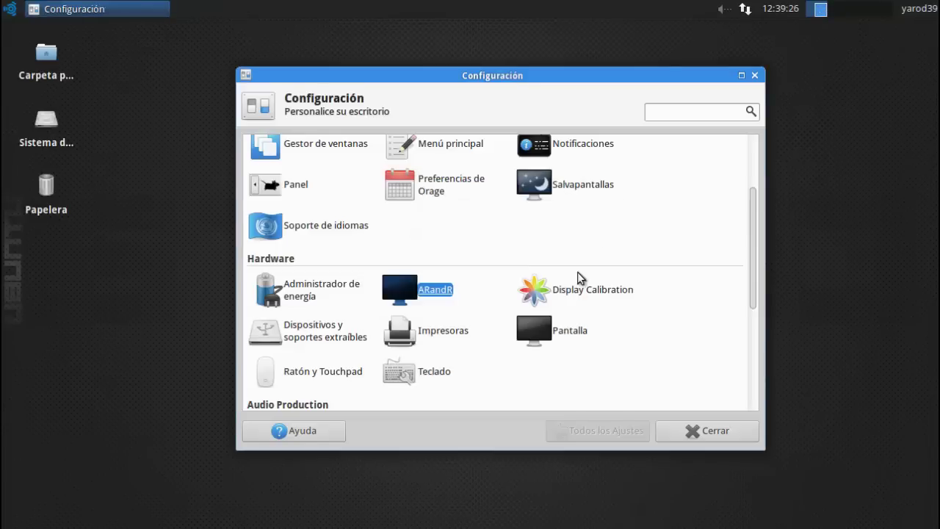
click(584, 294)
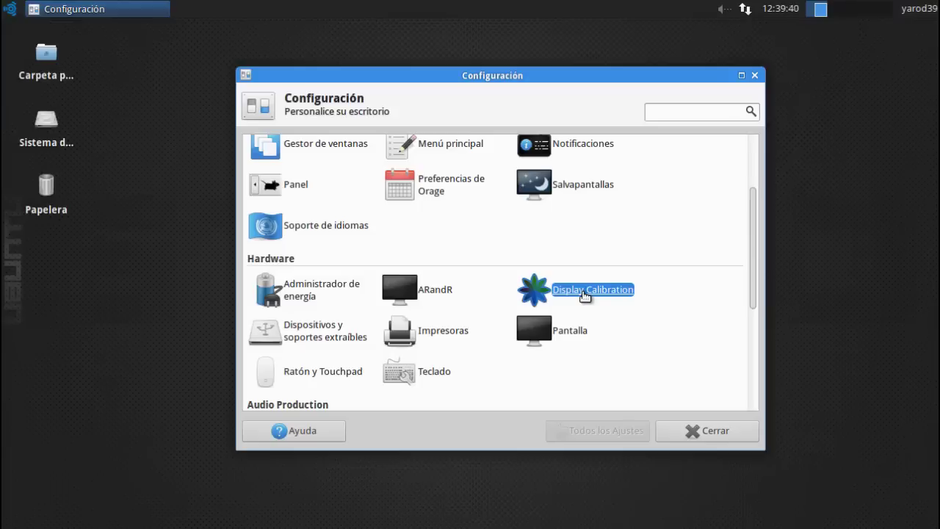
Review the storage, multimedia, camera, PDA and printer options in Dispositivos y soportes extraíbles.
click(314, 336)
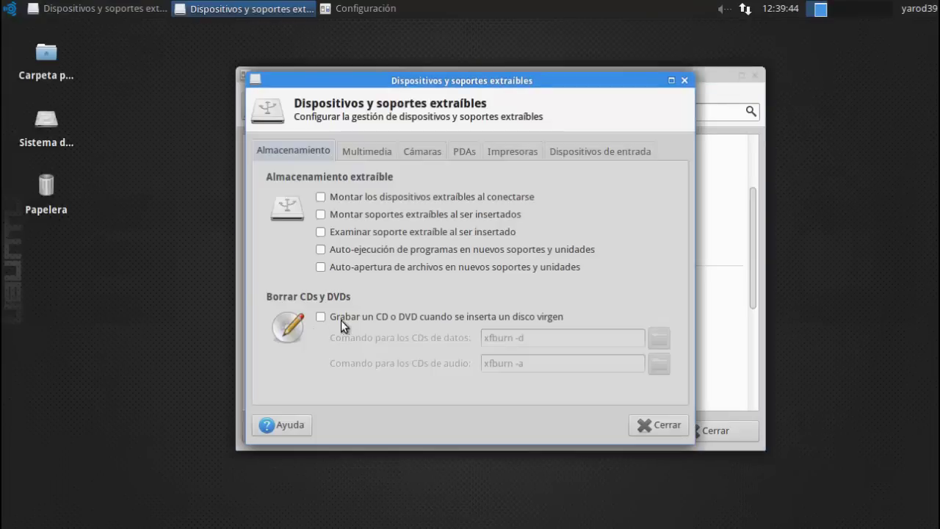
click(359, 149)
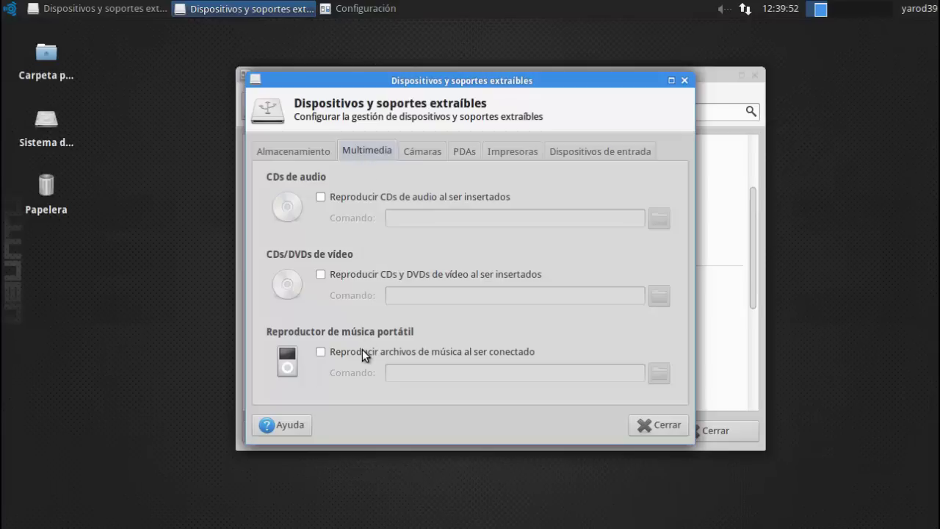
click(420, 157)
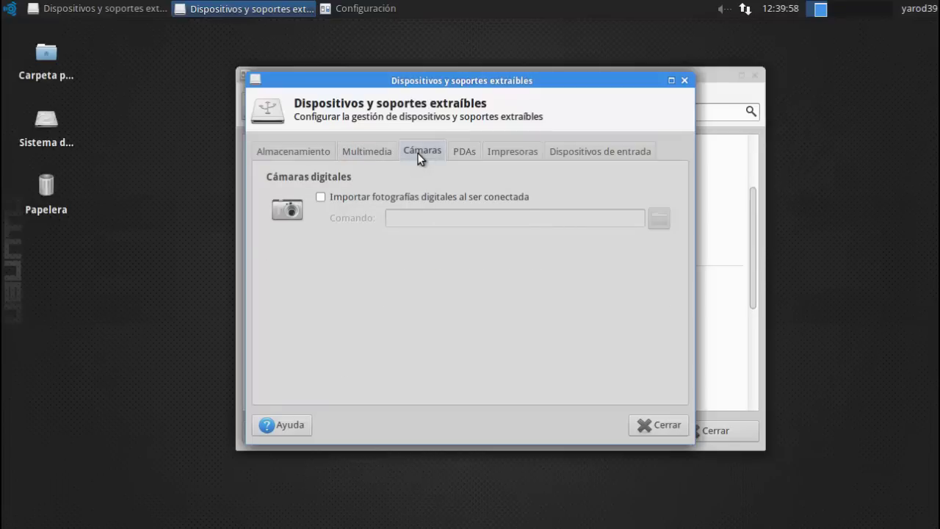
click(463, 149)
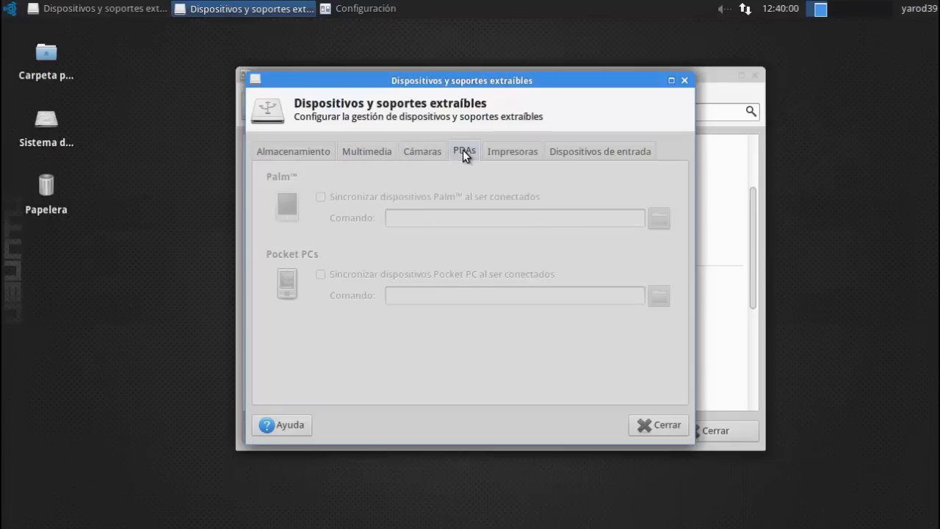
click(507, 150)
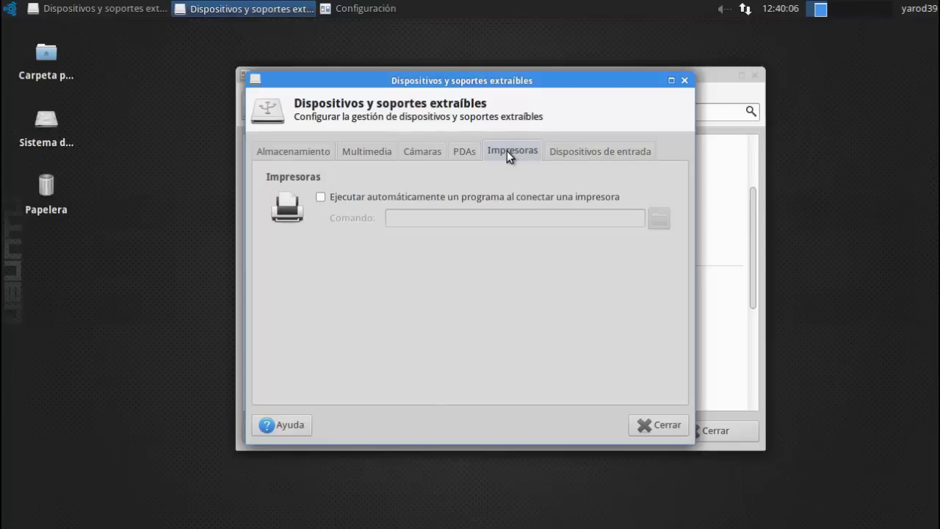
Enable automatic program execution for connected printers, USB mice and graphics tablets, and close both Dispositivos y soportes extraíbles windows.
click(482, 198)
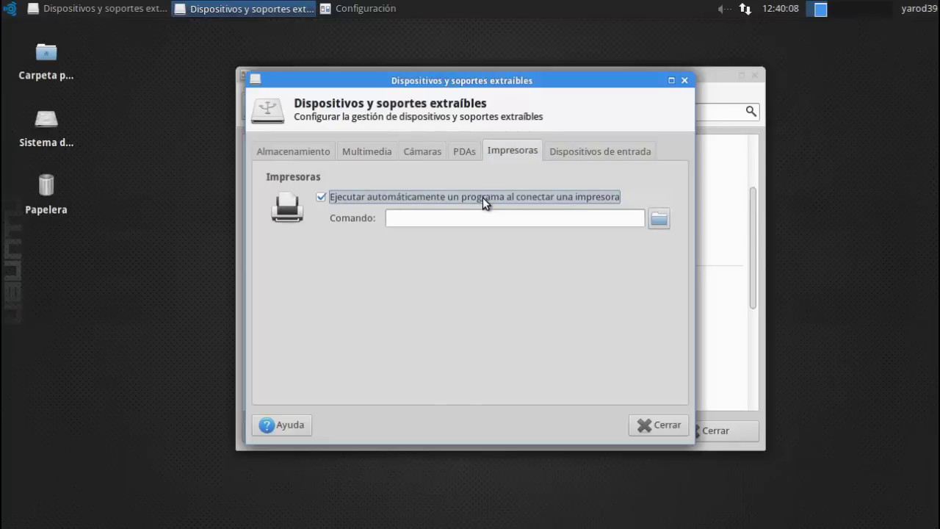
click(593, 152)
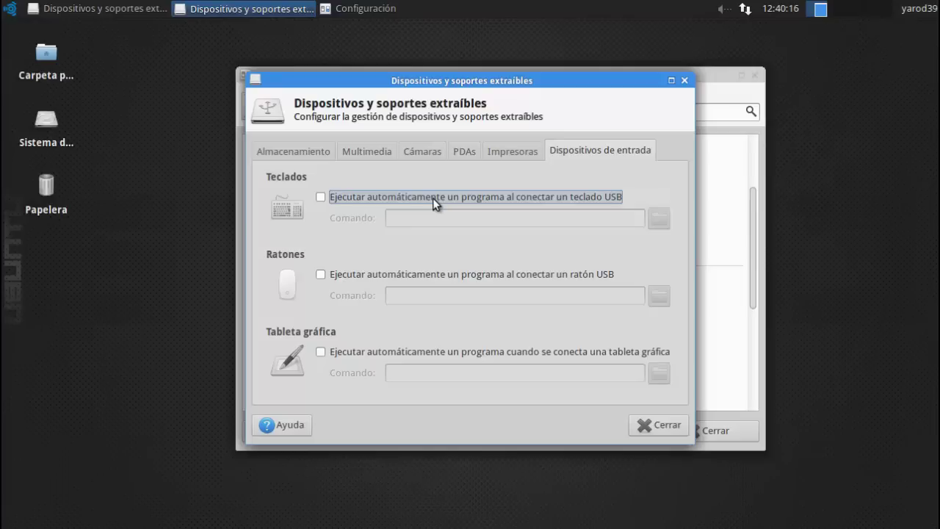
click(426, 274)
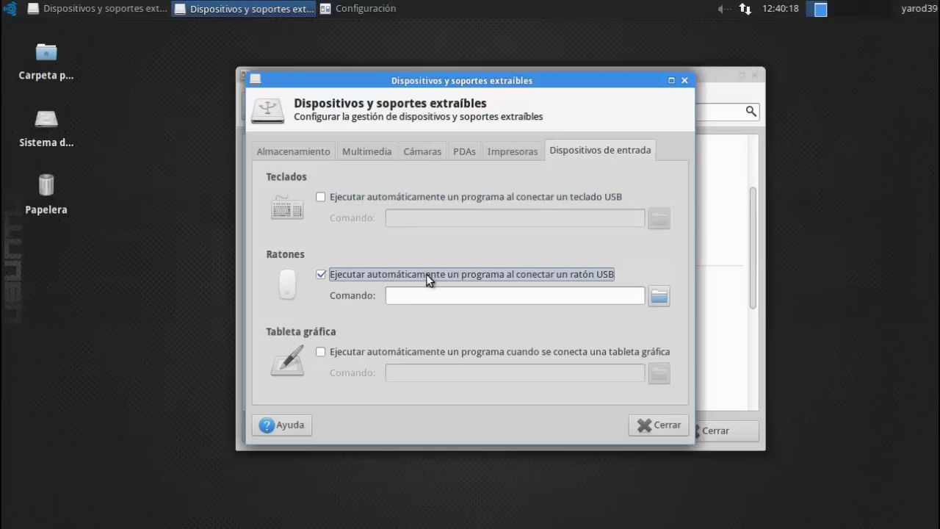
click(416, 351)
click(416, 351)
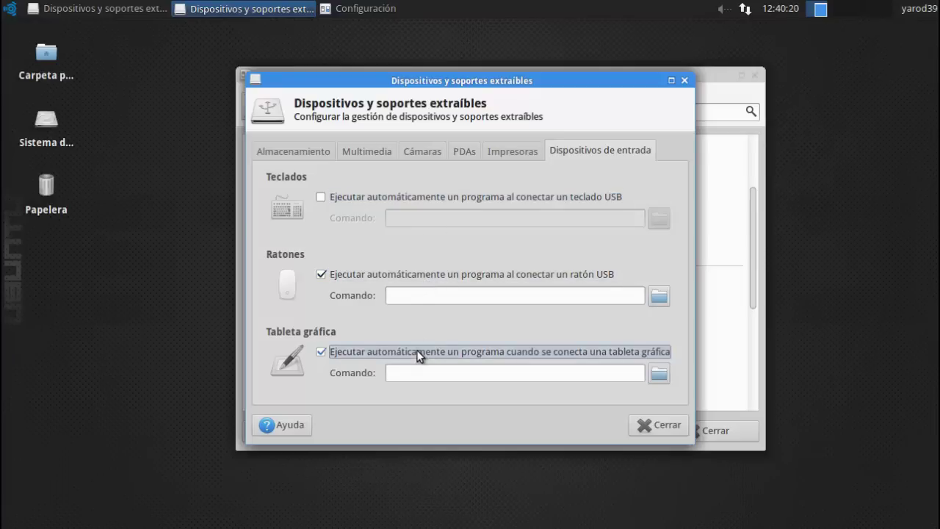
click(670, 429)
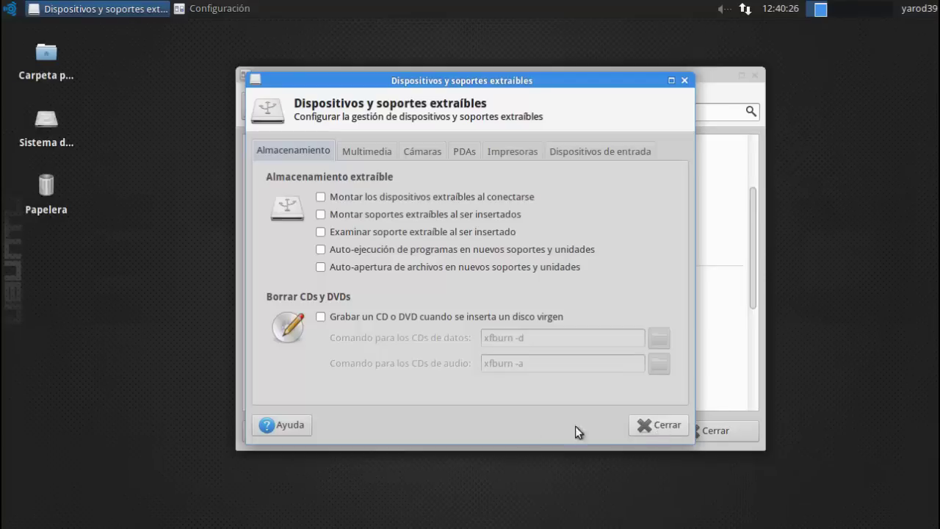
click(647, 424)
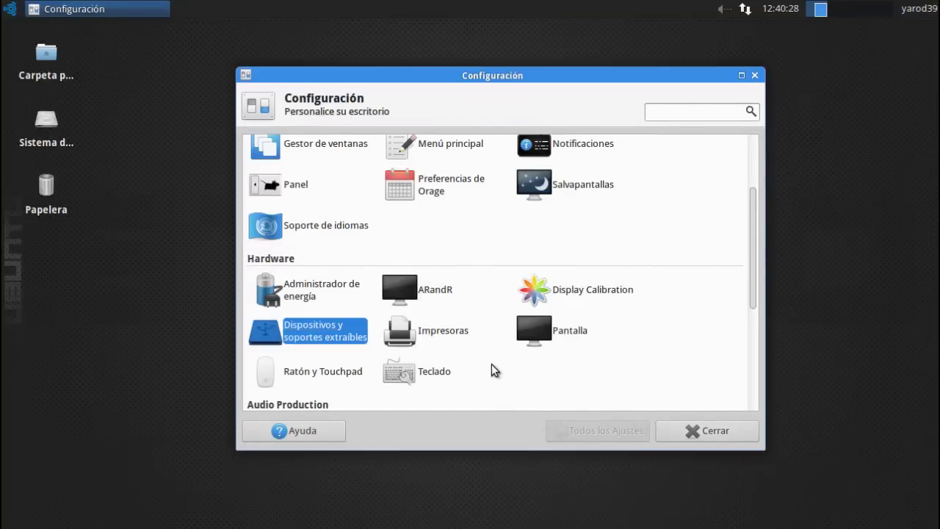
Review the printers in Impresoras and the Pantalla display settings, and close the settings manager.
click(451, 334)
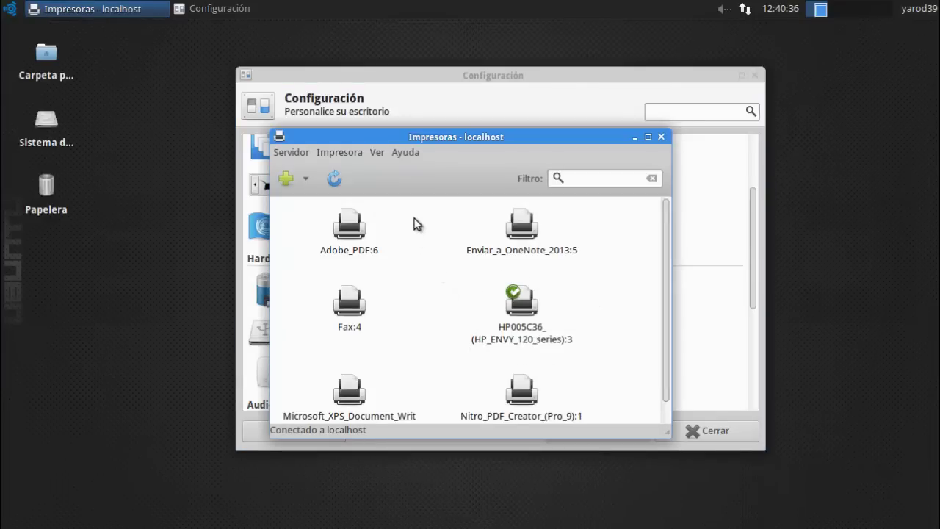
click(661, 138)
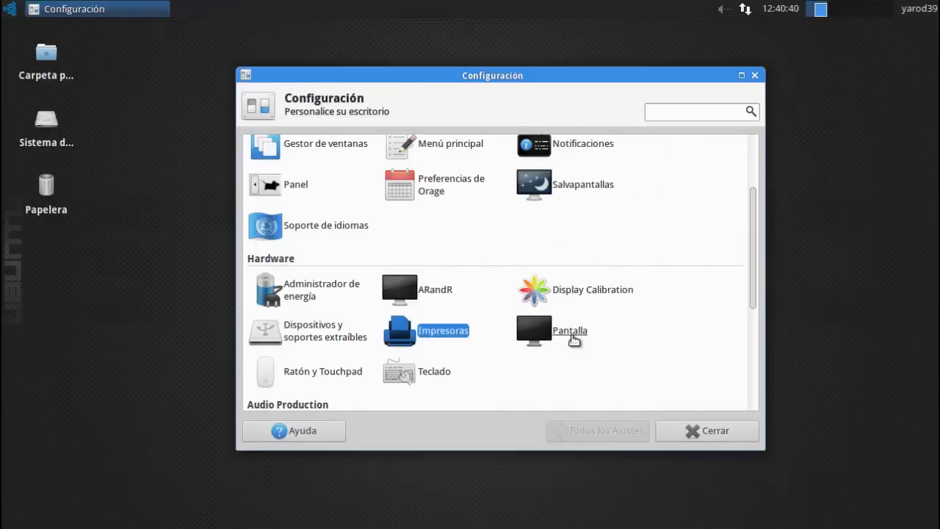
click(573, 336)
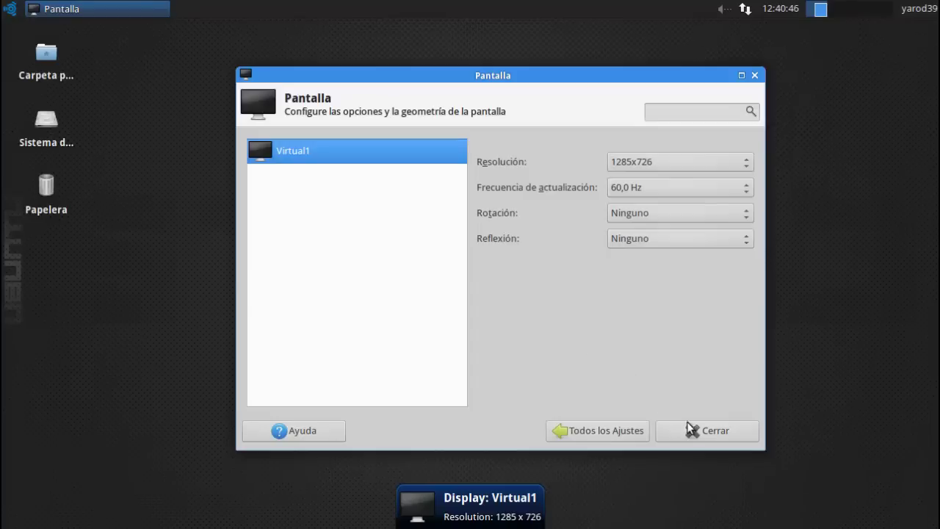
click(713, 431)
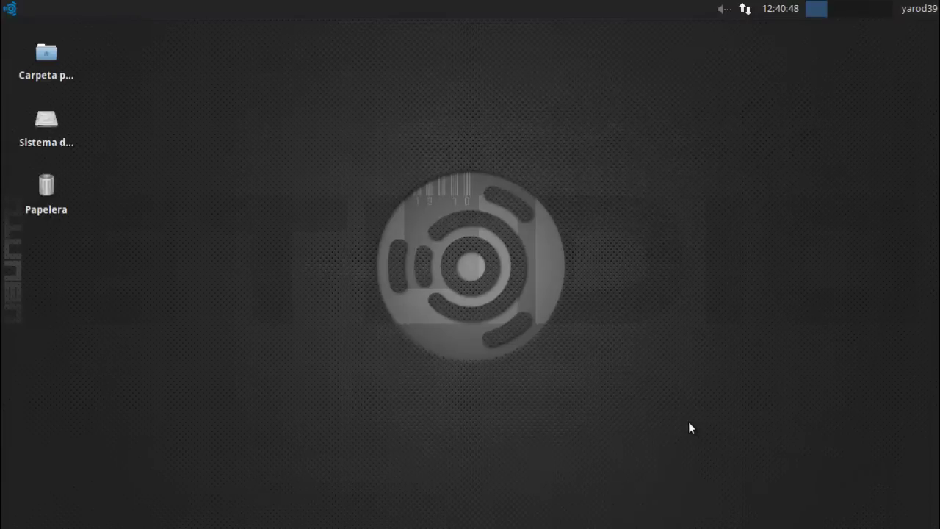
Open the Extra Audio Production Applications installer from the Audio Production category.
click(10, 8)
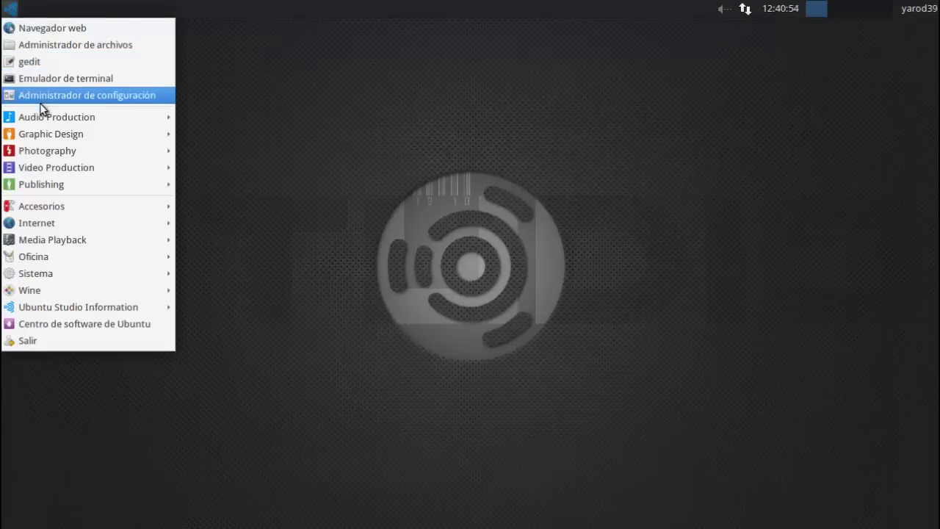
mouse_move(44, 116)
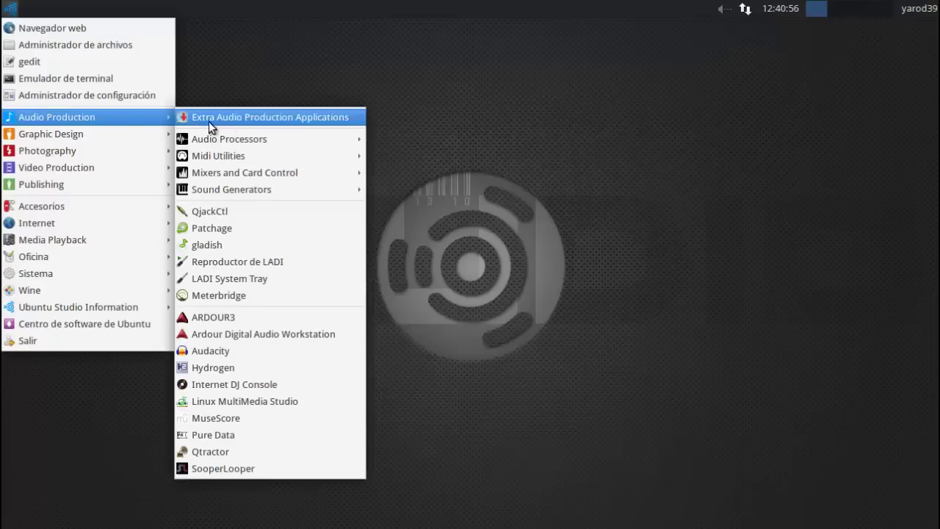
click(246, 119)
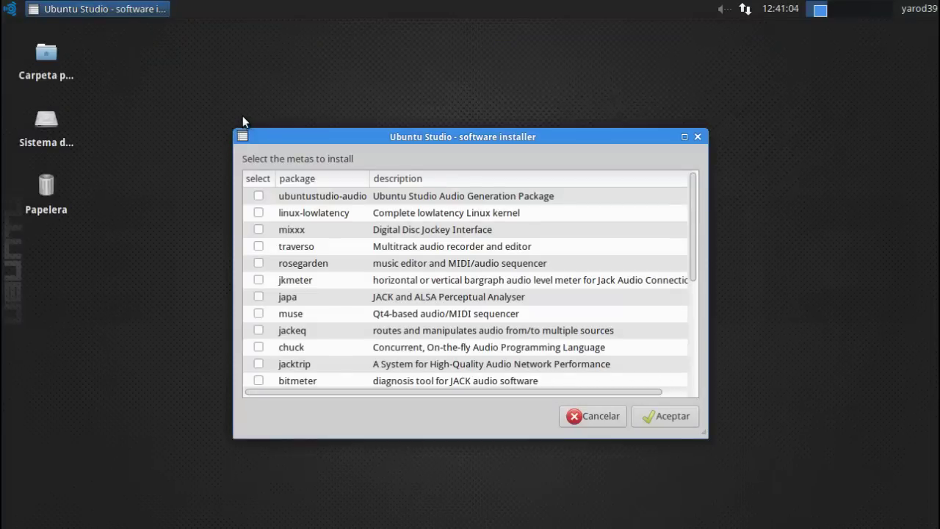
Select every listed audio package for installation, from ubuntustudio-audio through mhwaveedit, and accept the selection.
click(259, 197)
click(259, 213)
click(260, 229)
click(260, 247)
click(260, 297)
click(260, 314)
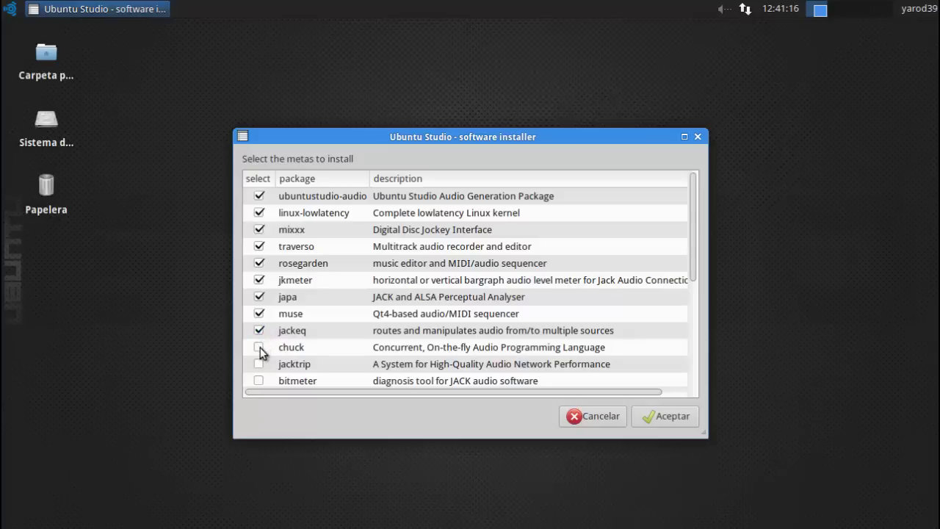
click(260, 348)
click(260, 364)
scroll(283, 351, down, 3)
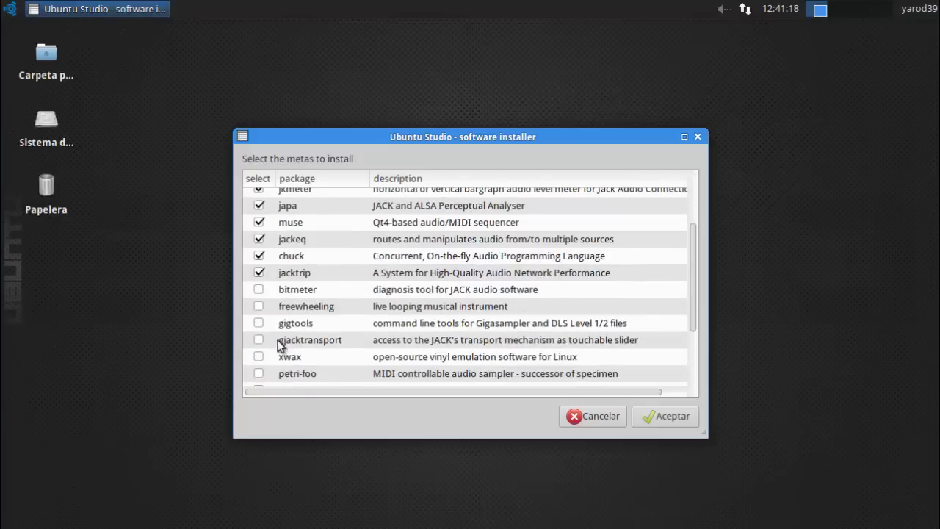
click(259, 290)
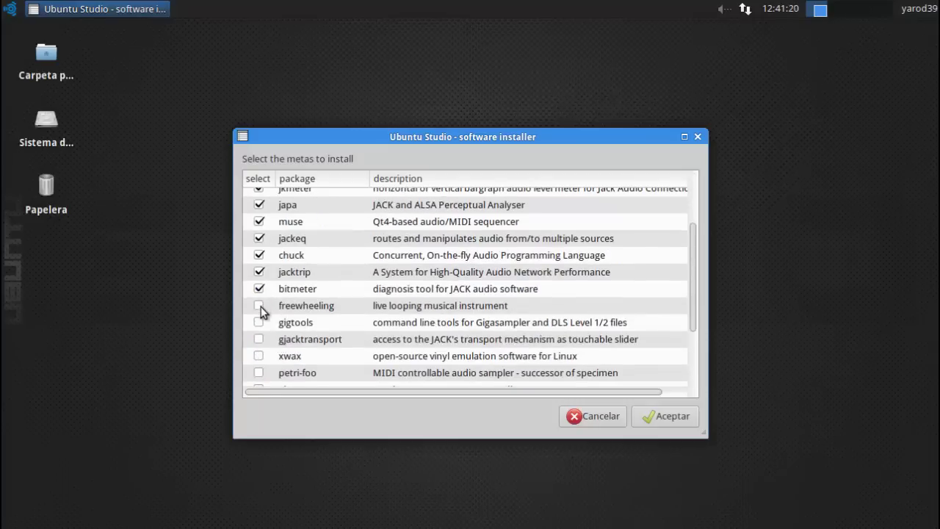
click(261, 306)
click(261, 323)
click(262, 339)
click(260, 356)
click(261, 373)
scroll(278, 342, down, 3)
click(259, 299)
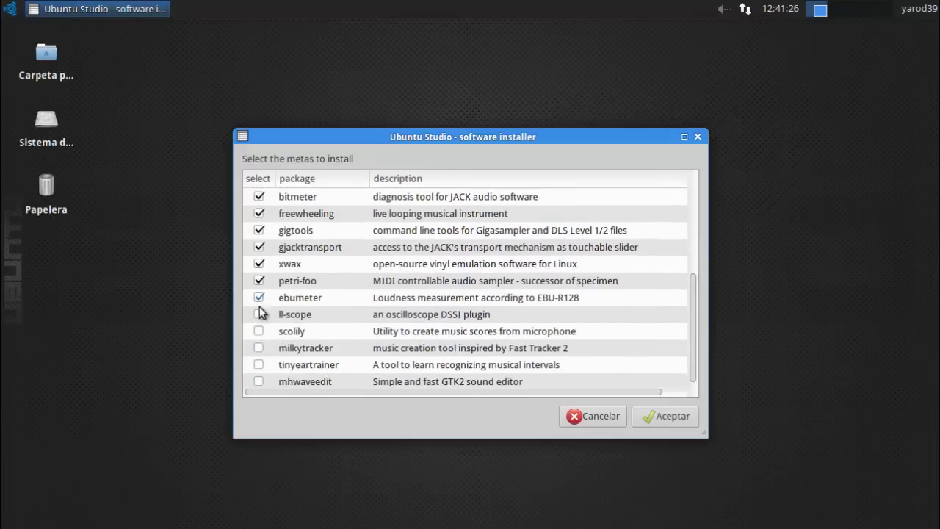
click(259, 316)
click(260, 331)
click(259, 349)
click(260, 365)
scroll(273, 347, down, 1)
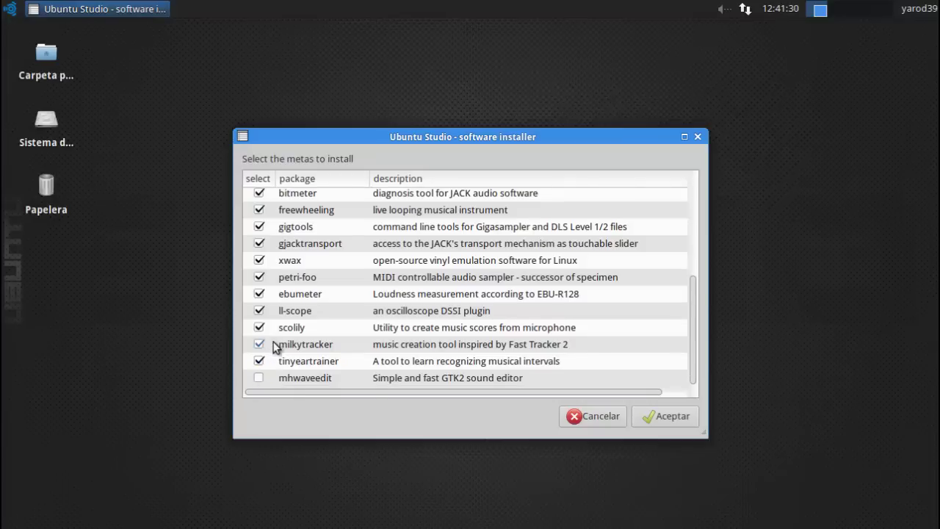
click(260, 379)
click(665, 416)
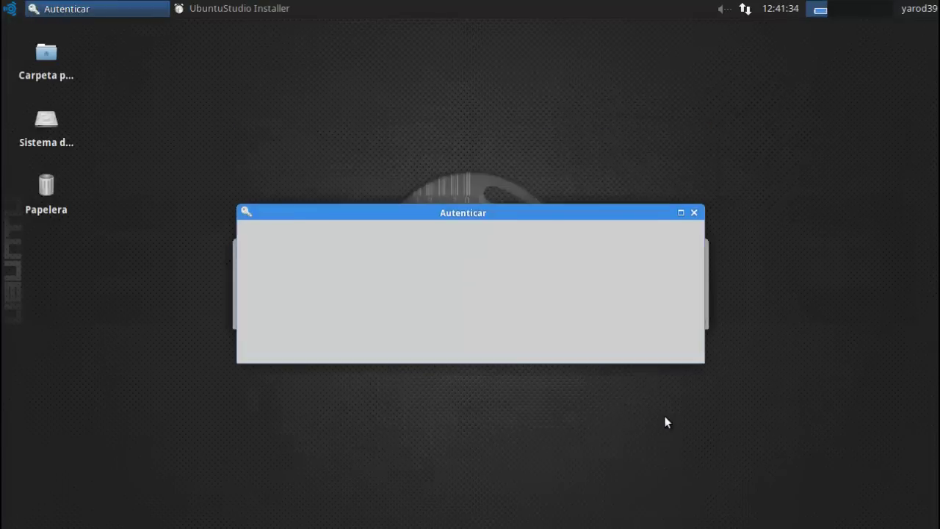
Authorize the audio package installation with the account password, correcting the first entry, and close the installer once it finishes.
text(••••••)
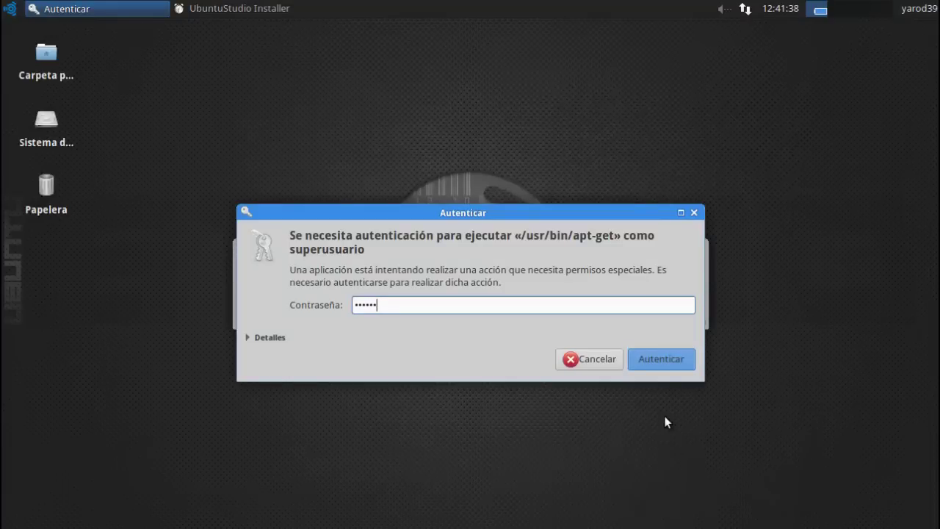
key(BackSpace)
key(BackSpace)
key(BackSpace)
key(BackSpace)
key(BackSpace)
key(BackSpace)
text(••••••••)
key(Return)
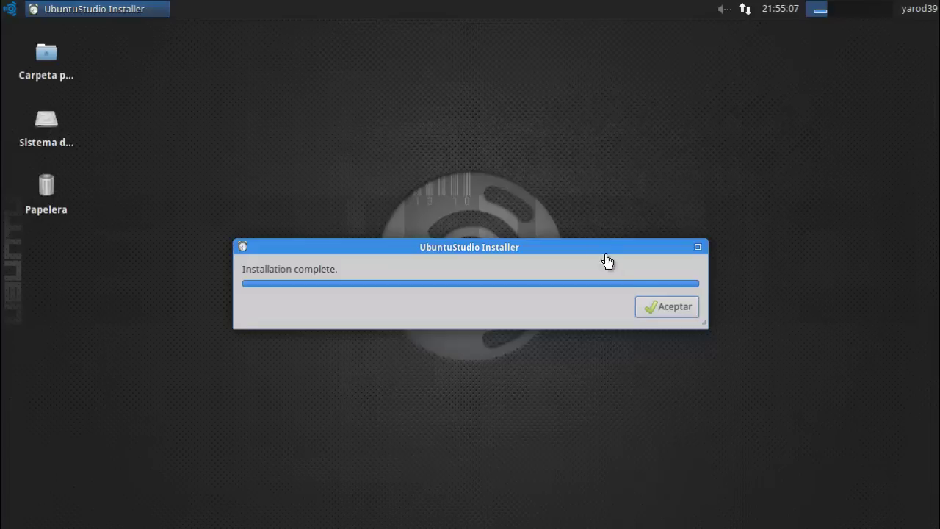
click(666, 307)
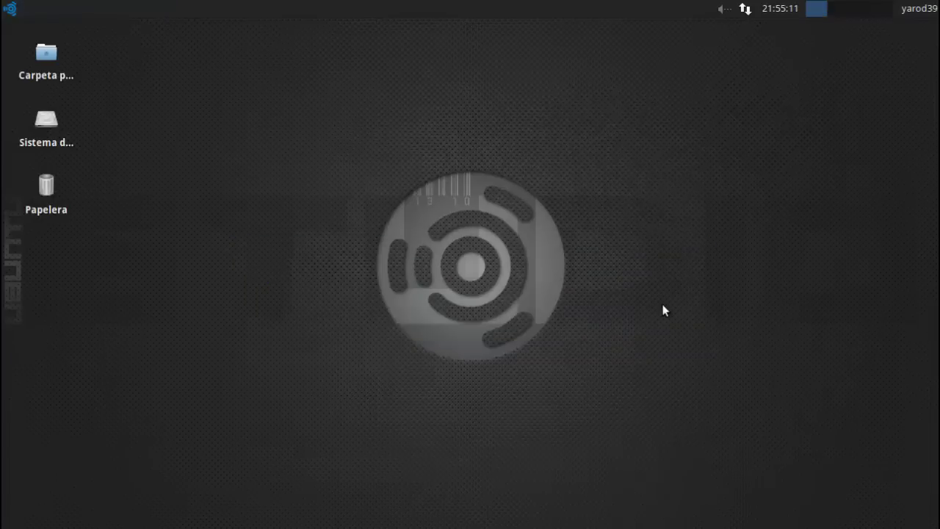
Browse the Audio Production subcategories, including Audio Processors and Mixers and Card Control, and reopen the Extra Audio Production Applications installer.
click(9, 8)
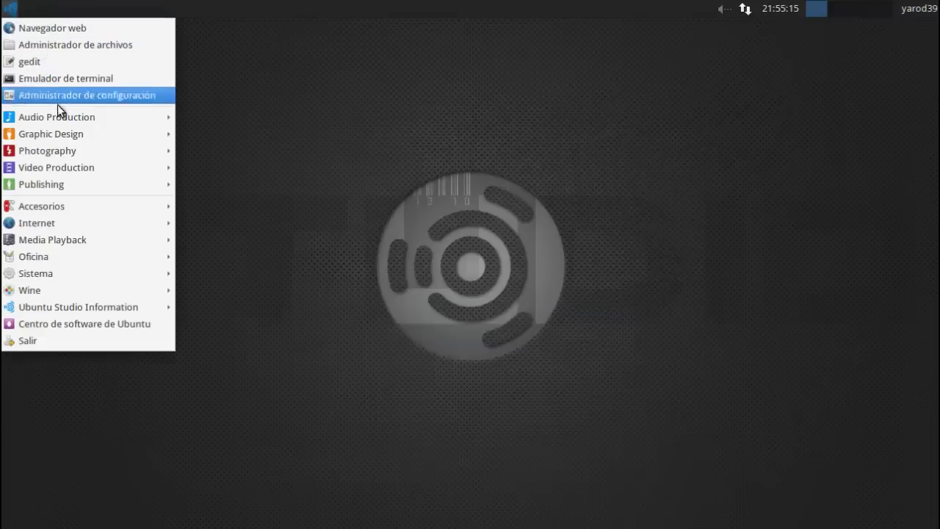
mouse_move(61, 121)
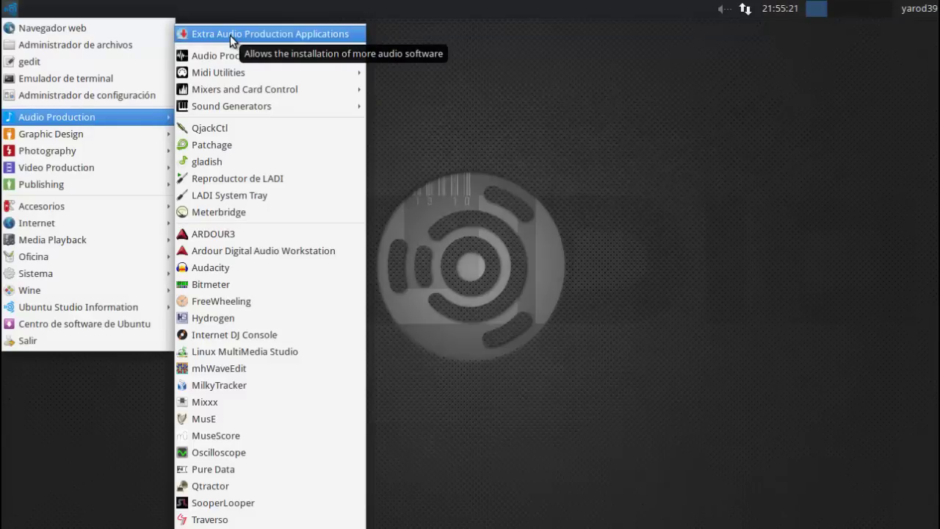
mouse_move(230, 59)
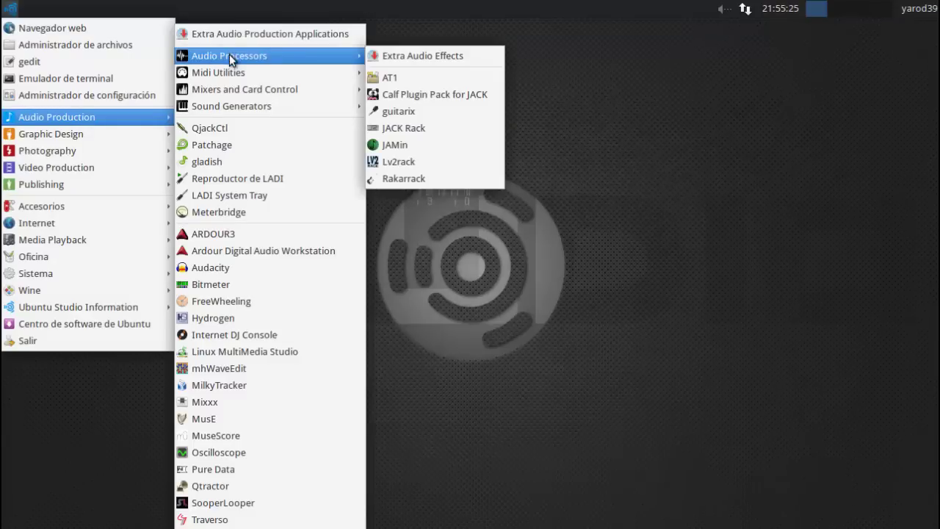
mouse_move(228, 76)
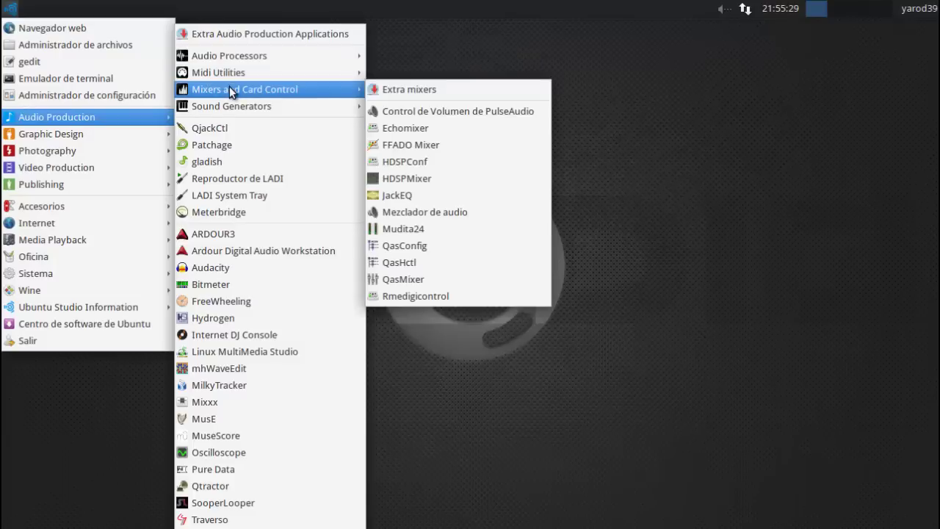
mouse_move(230, 109)
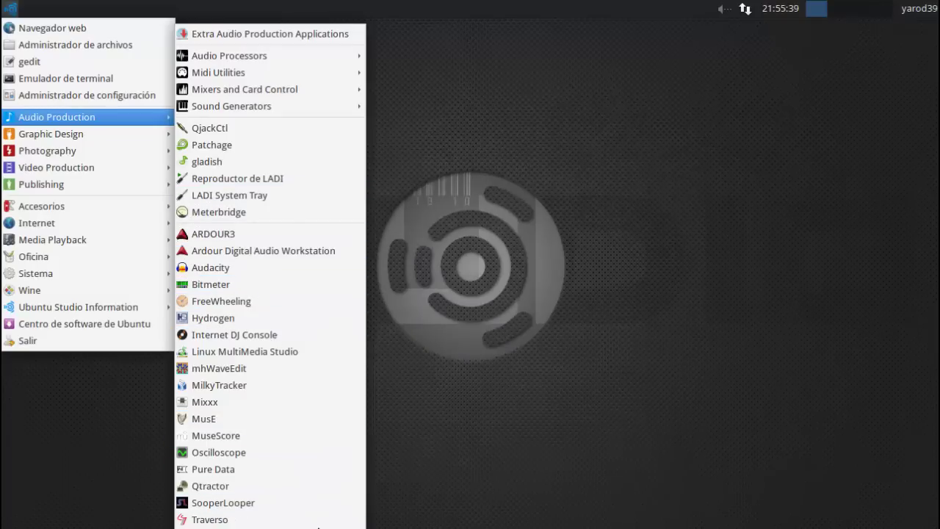
click(278, 39)
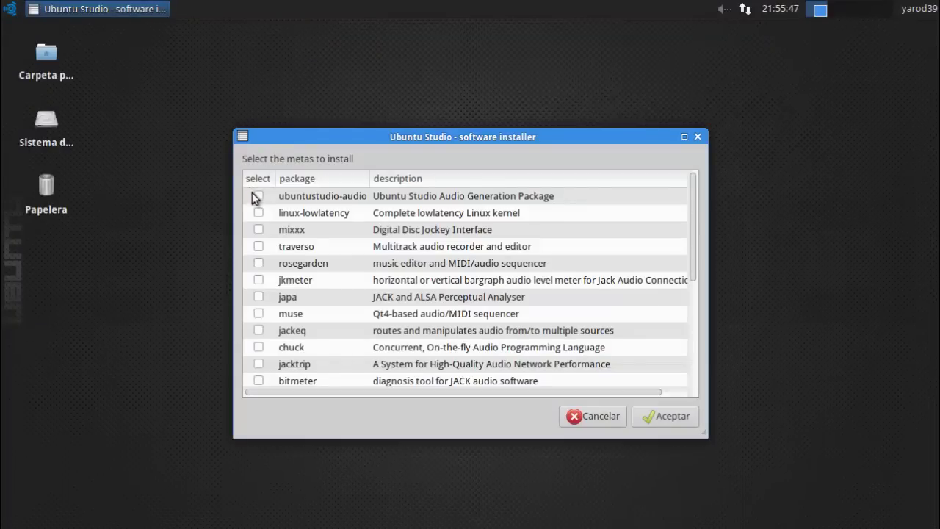
Mark all the extra audio production packages for installation, from ubuntustudio-audio through mhwaveedit, and accept the selection.
click(258, 196)
click(258, 212)
click(259, 229)
click(258, 246)
click(258, 263)
click(258, 280)
click(259, 296)
click(259, 314)
click(259, 331)
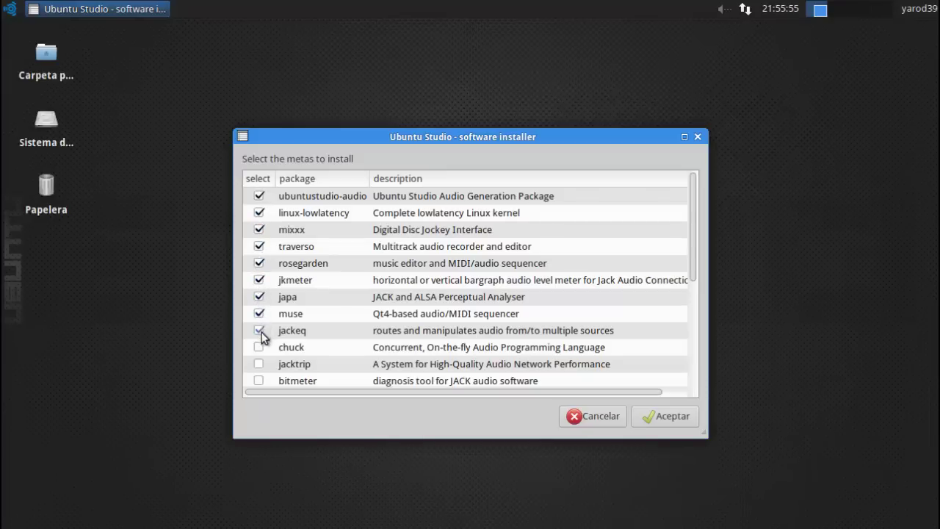
click(258, 348)
click(259, 364)
click(258, 380)
scroll(263, 383, down, 3)
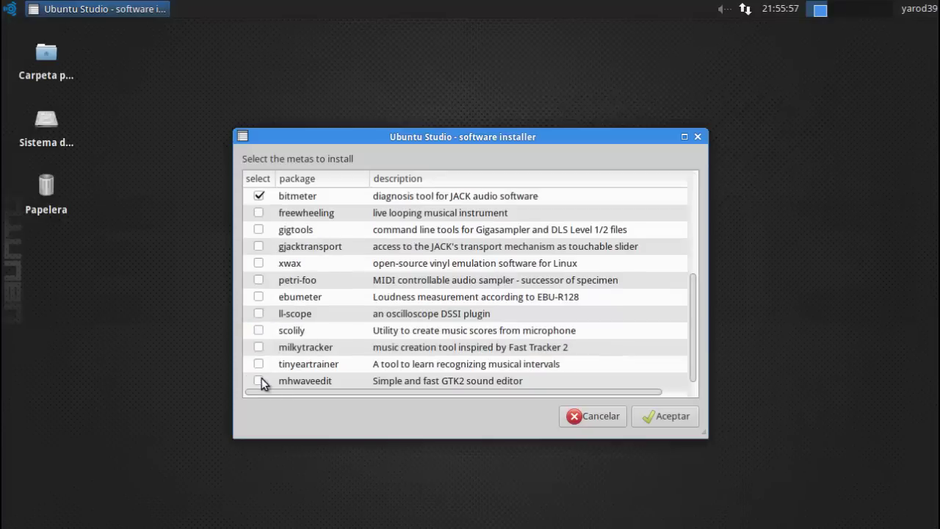
click(259, 213)
click(258, 229)
click(259, 246)
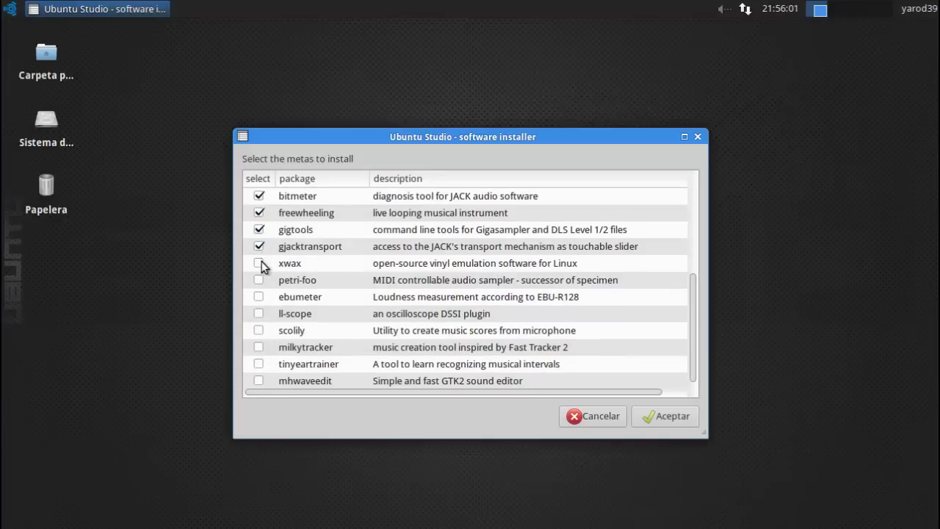
click(259, 264)
click(260, 280)
click(259, 297)
click(259, 314)
click(259, 331)
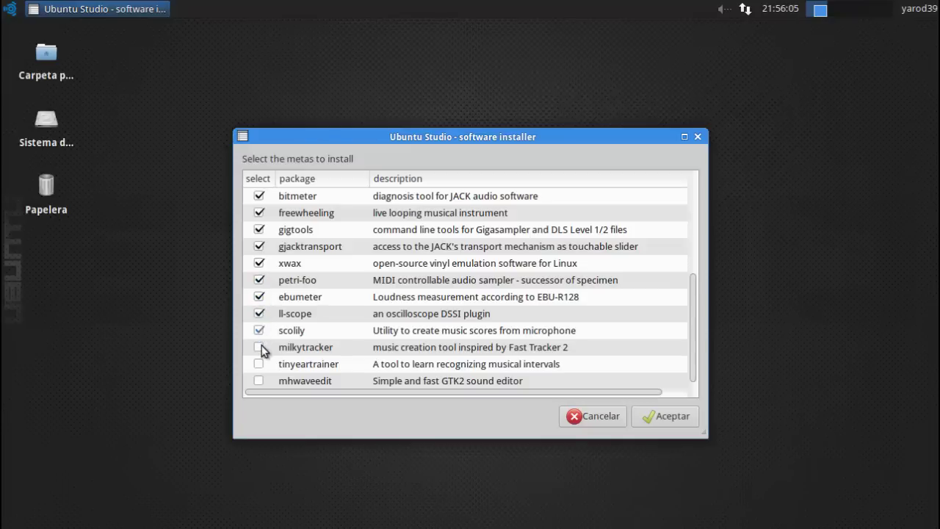
click(259, 347)
click(259, 364)
click(260, 380)
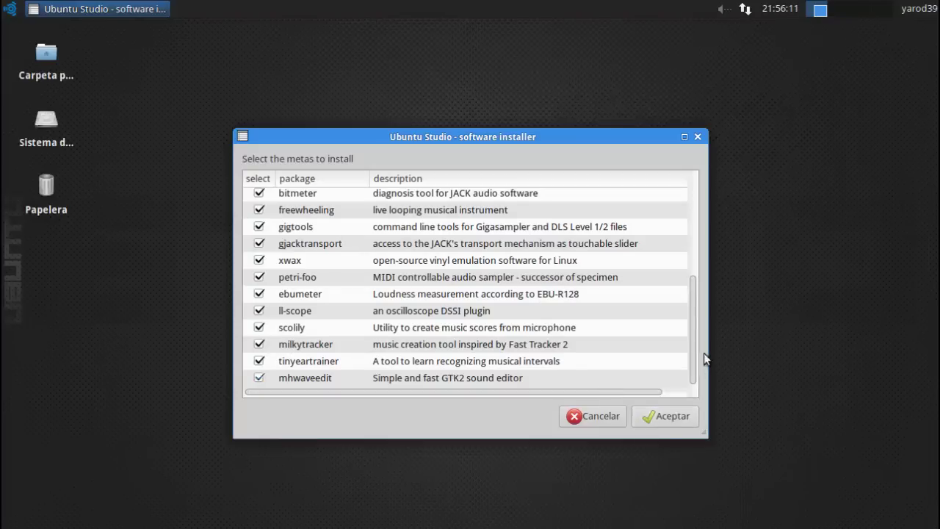
click(668, 415)
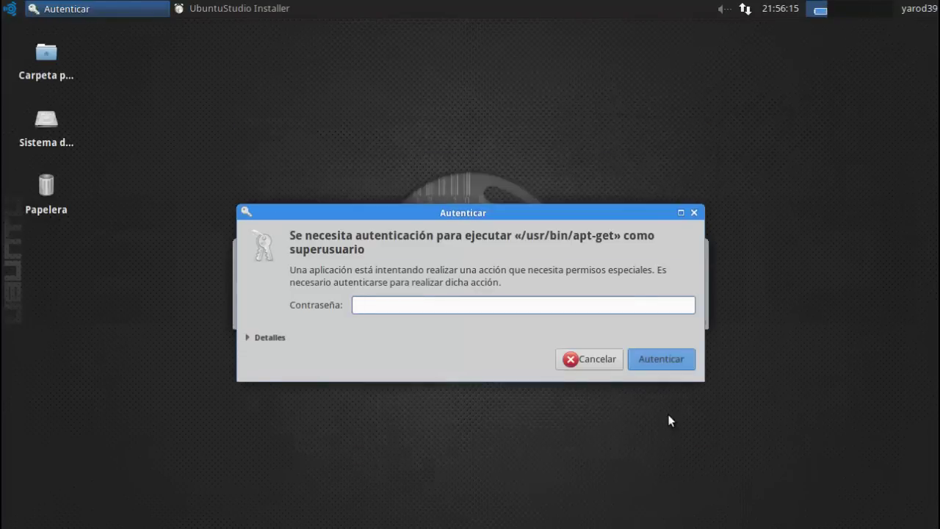
Authenticate the audio package installation with the account password and dismiss the finished installer.
text(********)
key(Return)
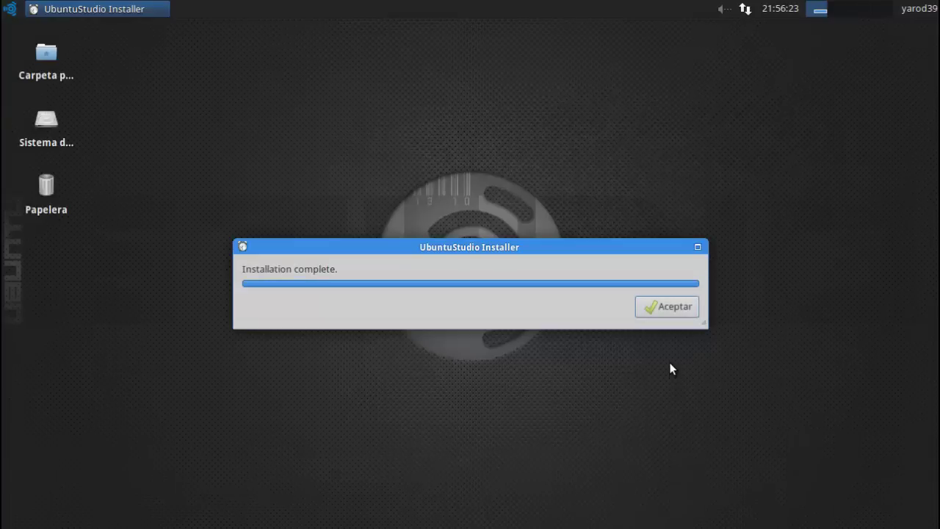
click(667, 307)
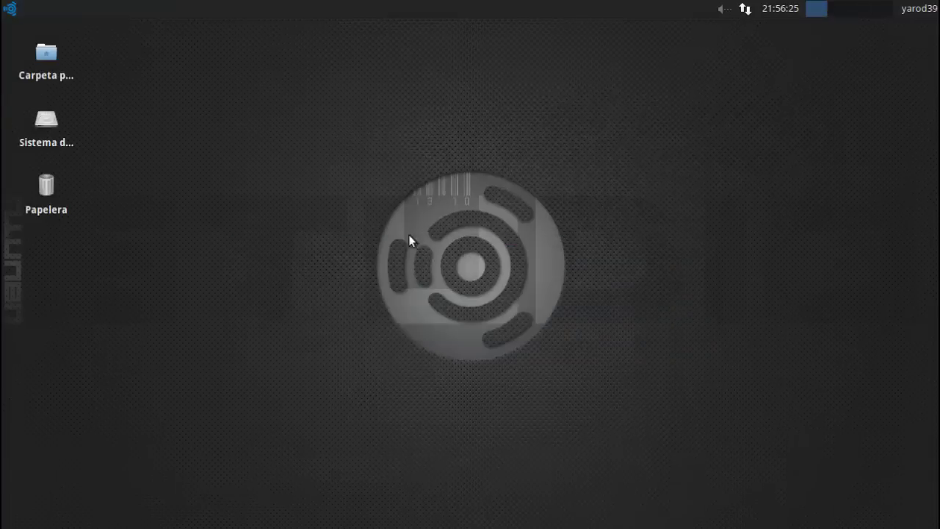
Open the Extra Audio Effects installer from Audio Processors and accept zita-rev1 and dssi-vst for installation.
click(8, 9)
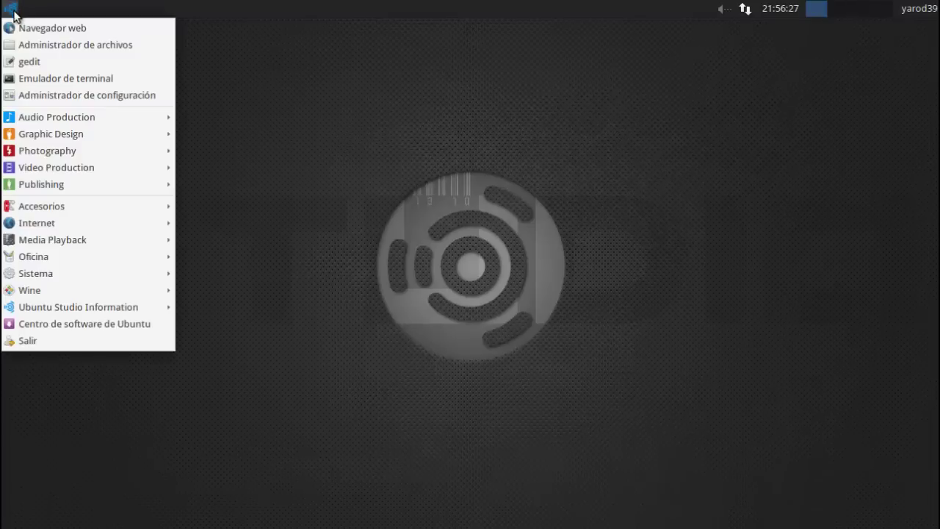
mouse_move(30, 114)
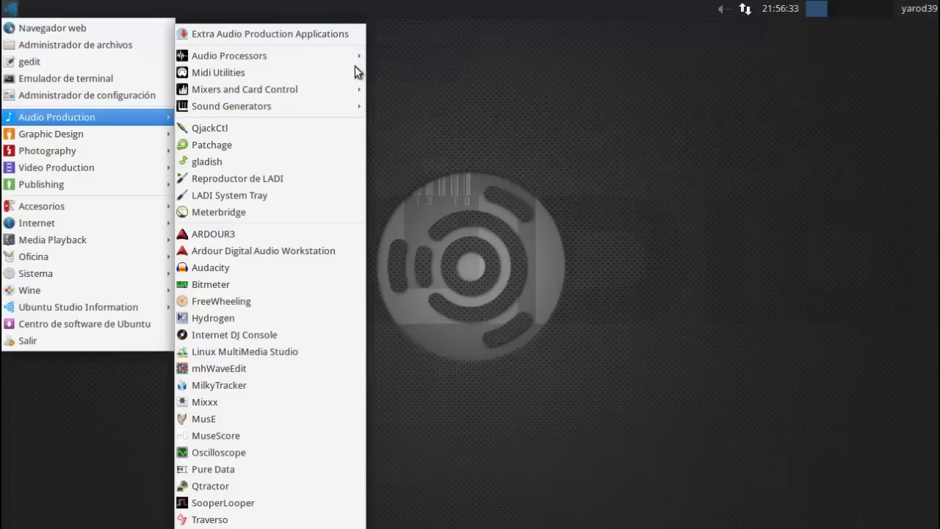
mouse_move(357, 55)
click(431, 57)
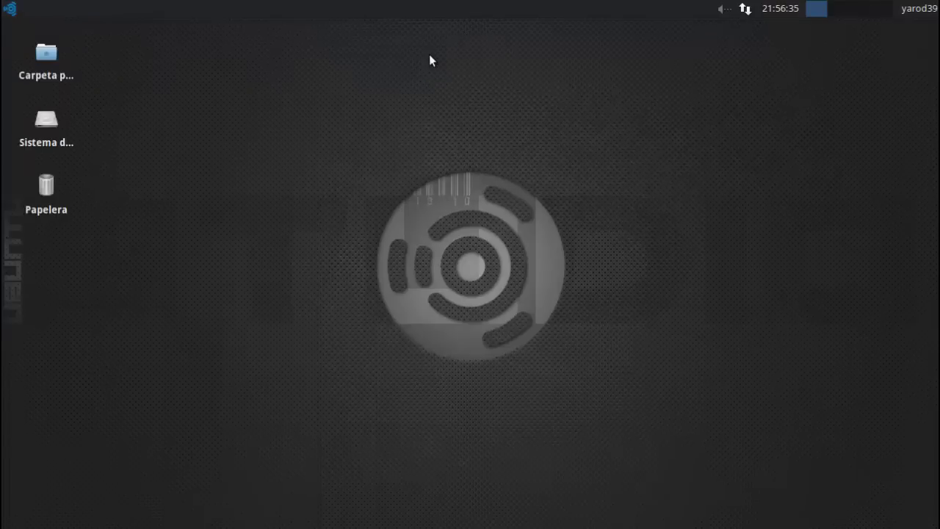
click(259, 196)
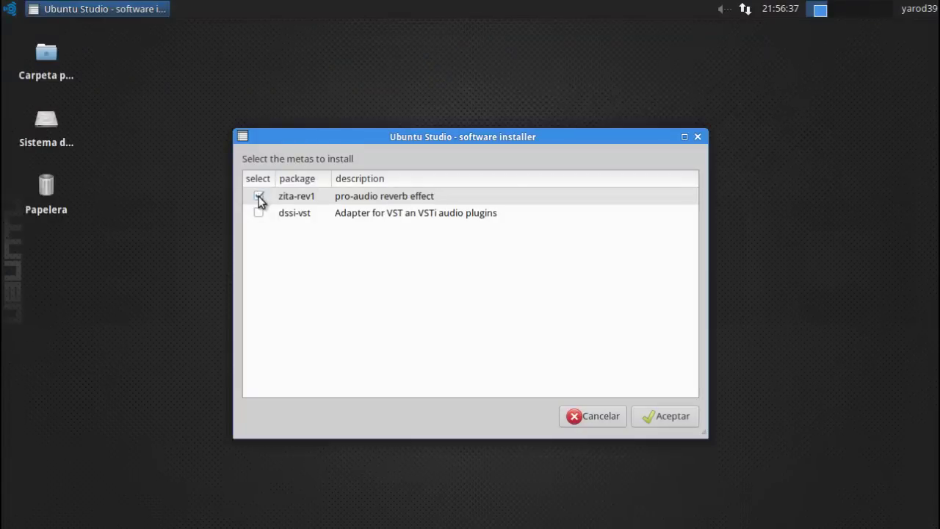
click(258, 212)
click(670, 418)
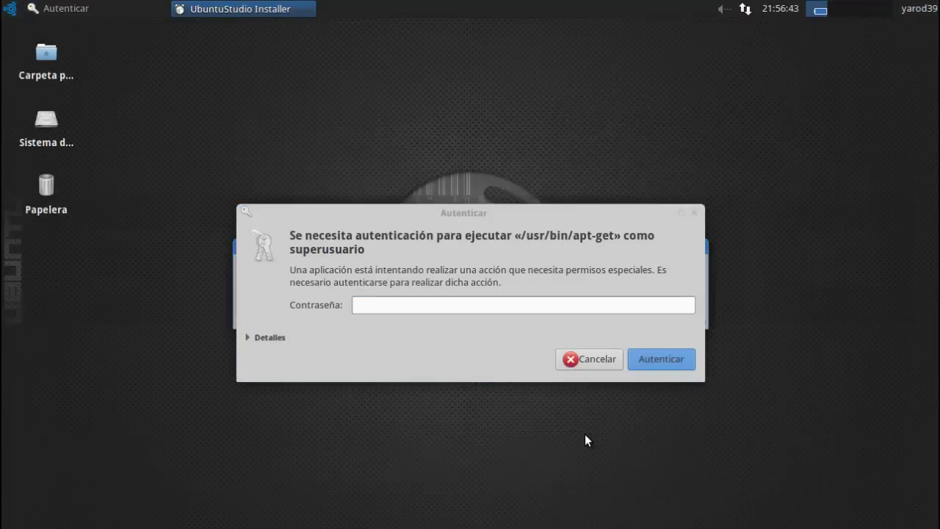
Authorize the audio effects installation with the account password and close the installer once it finishes.
click(389, 307)
text(********)
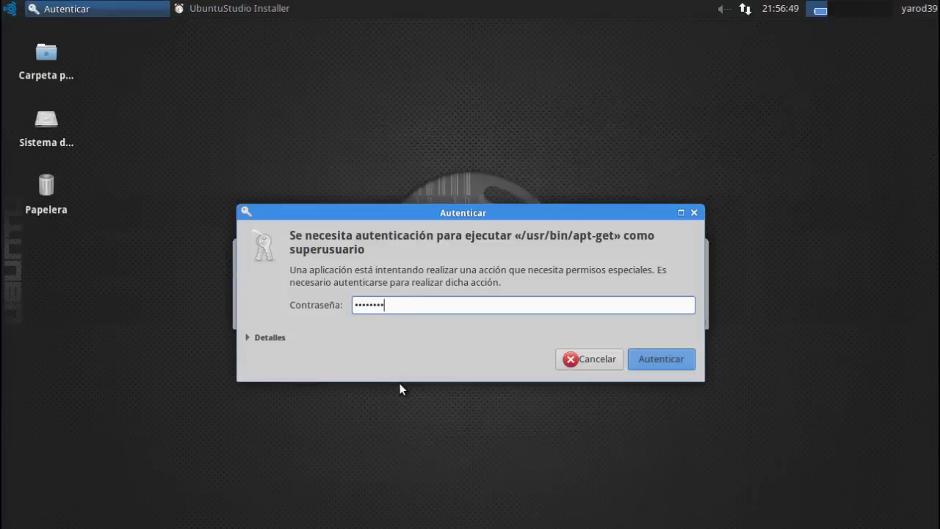
key(Return)
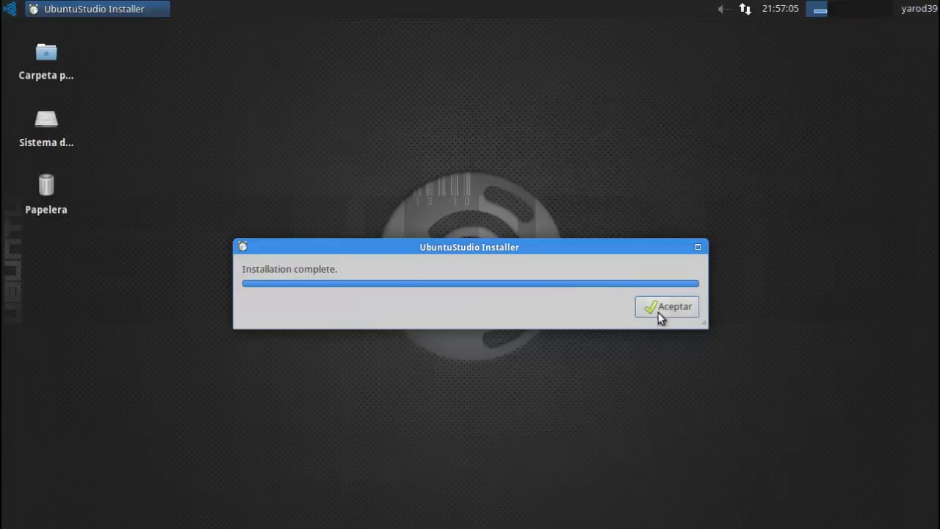
click(664, 307)
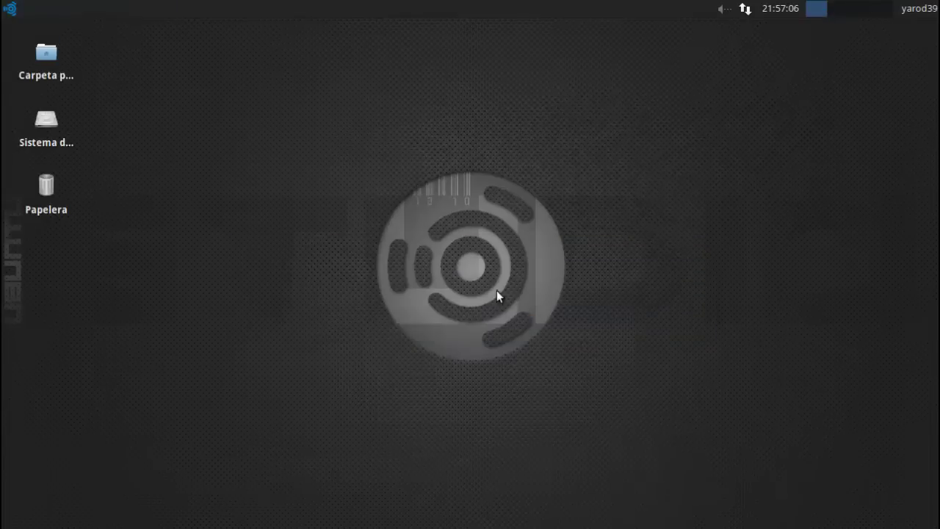
Open the Extra Graphics Applications installer from Graphic Design and accept all its packages, from ubuntustudio-graphics through jscribble.
click(11, 9)
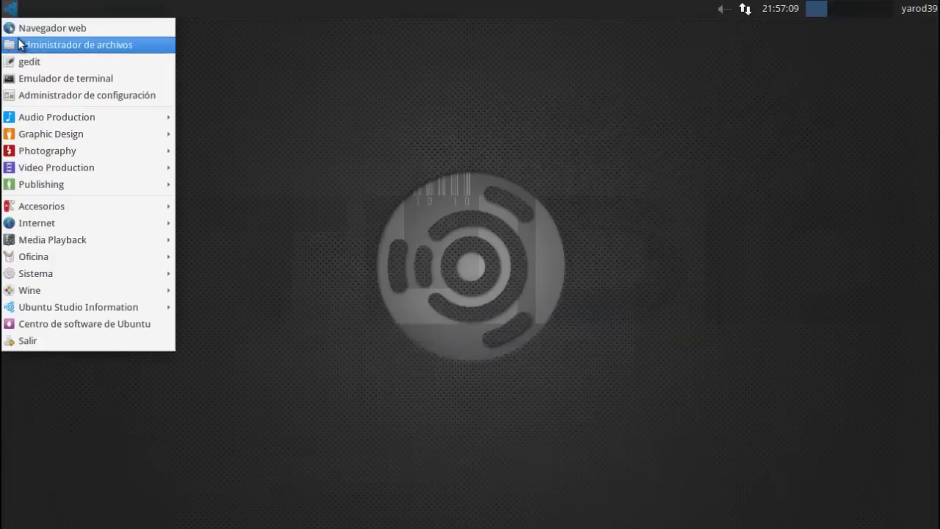
mouse_move(35, 132)
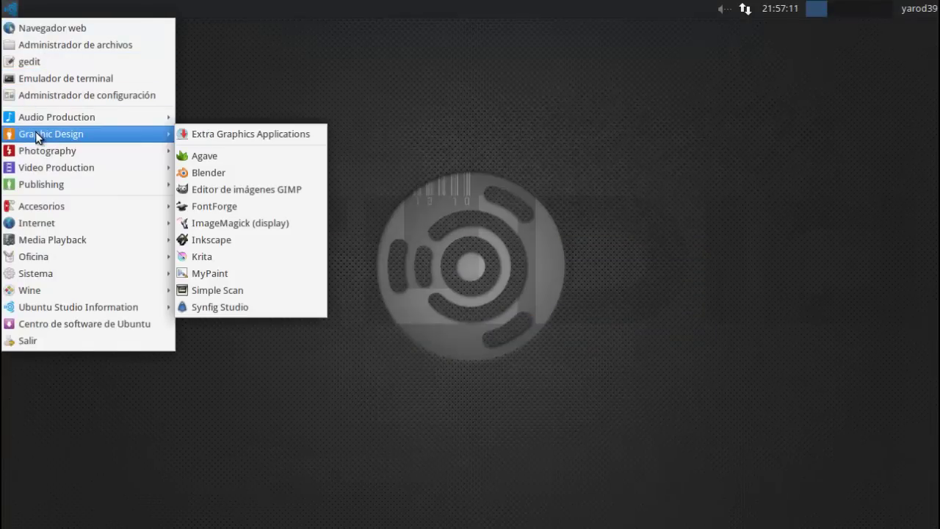
click(229, 134)
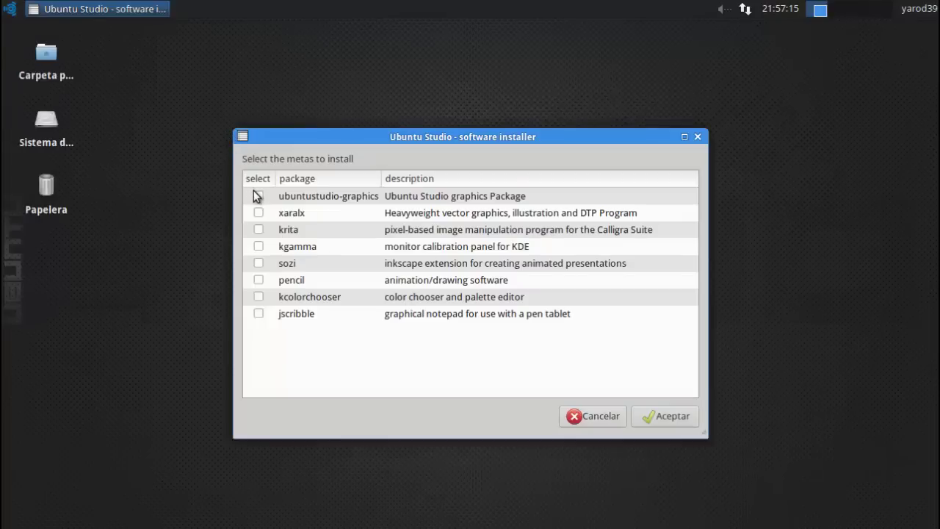
click(258, 196)
click(258, 213)
click(259, 230)
click(259, 246)
click(261, 263)
click(259, 297)
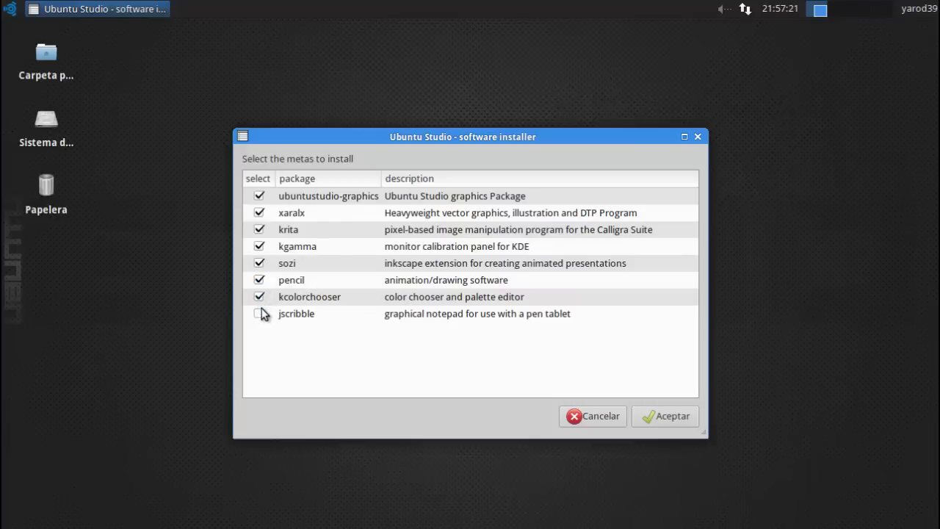
click(259, 313)
click(656, 417)
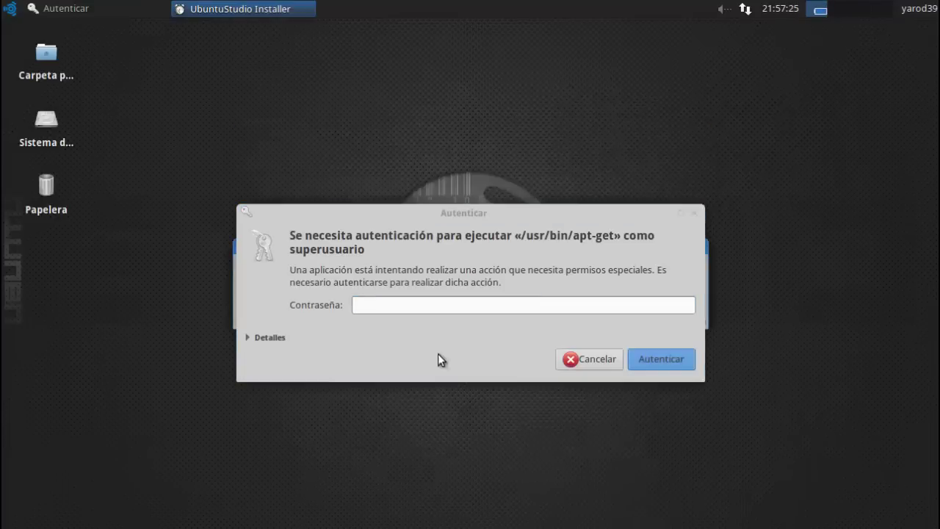
Authorize the graphics package installation with the account password and close the installer once it finishes.
click(405, 305)
text(•)
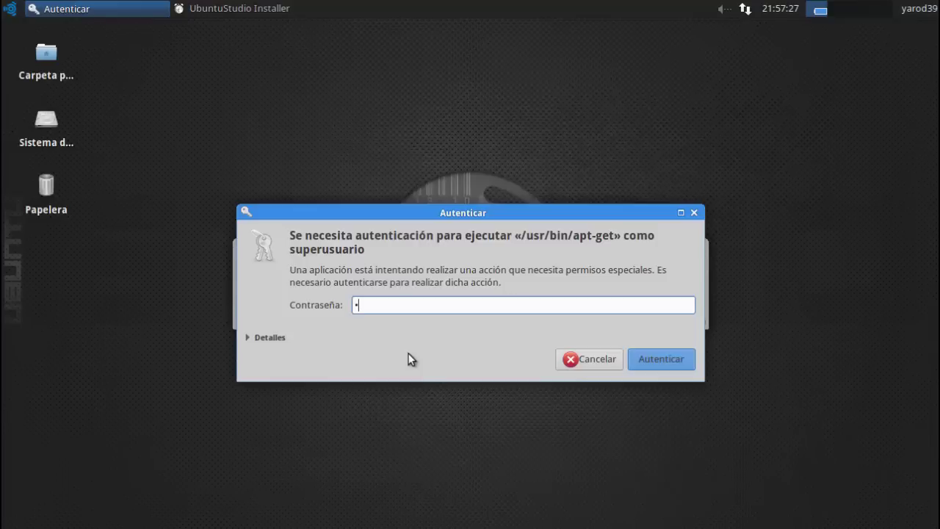
text(•••••••)
key(Return)
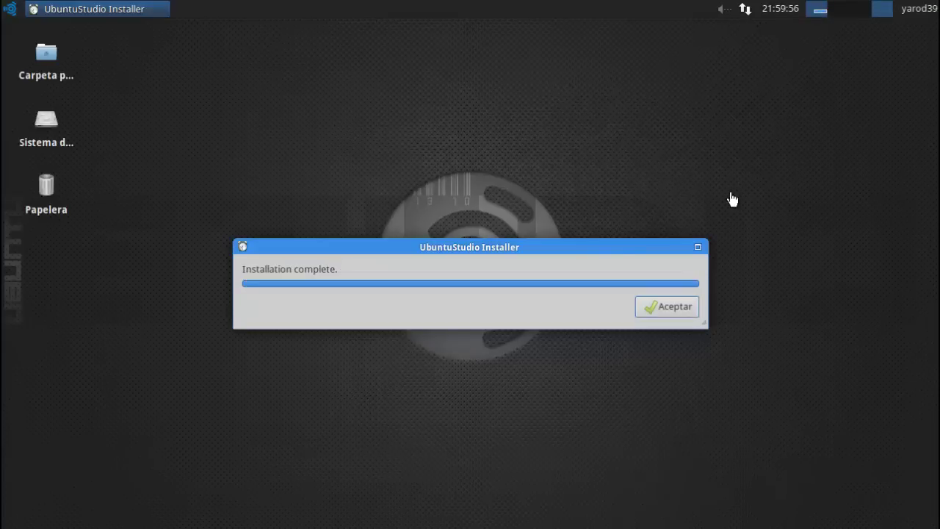
click(674, 308)
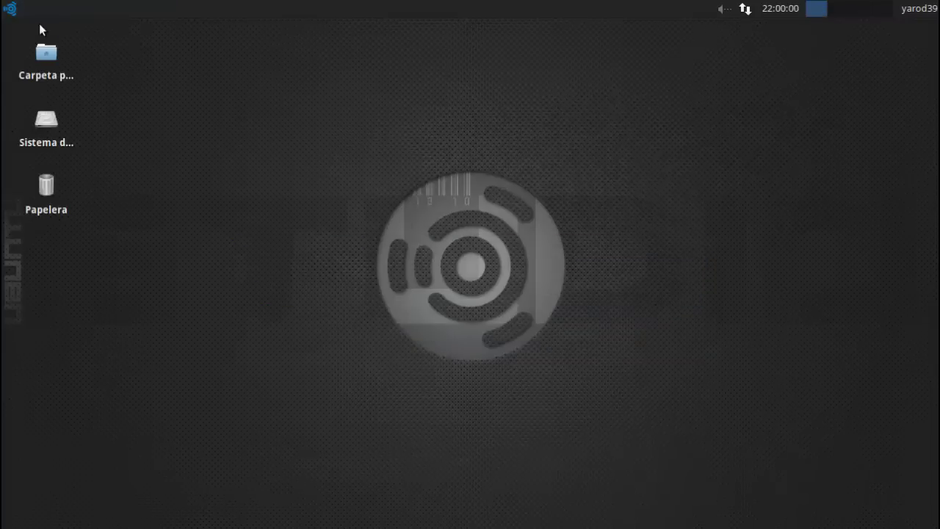
Open the Extra Photography Applications installer from Photography and accept all its packages, from ubuntustudio-photography through digikam.
click(10, 9)
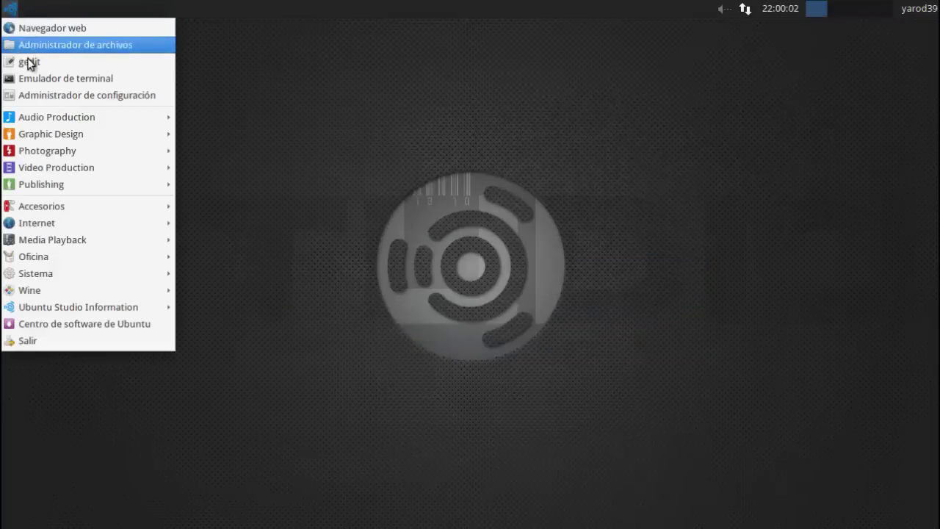
mouse_move(38, 134)
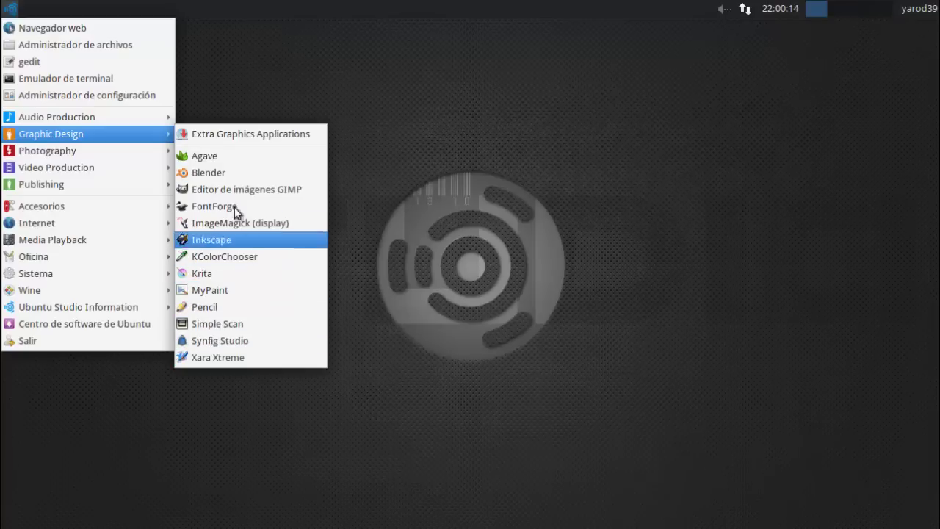
mouse_move(123, 147)
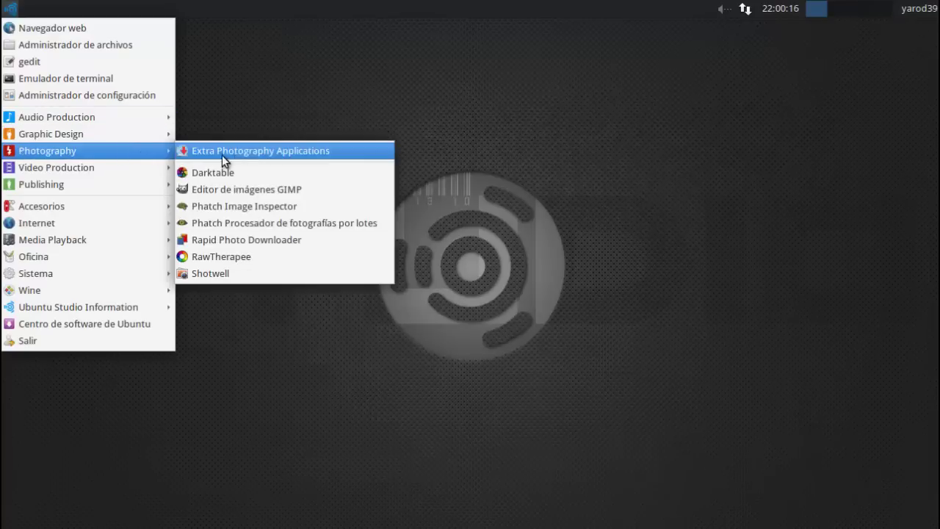
click(259, 150)
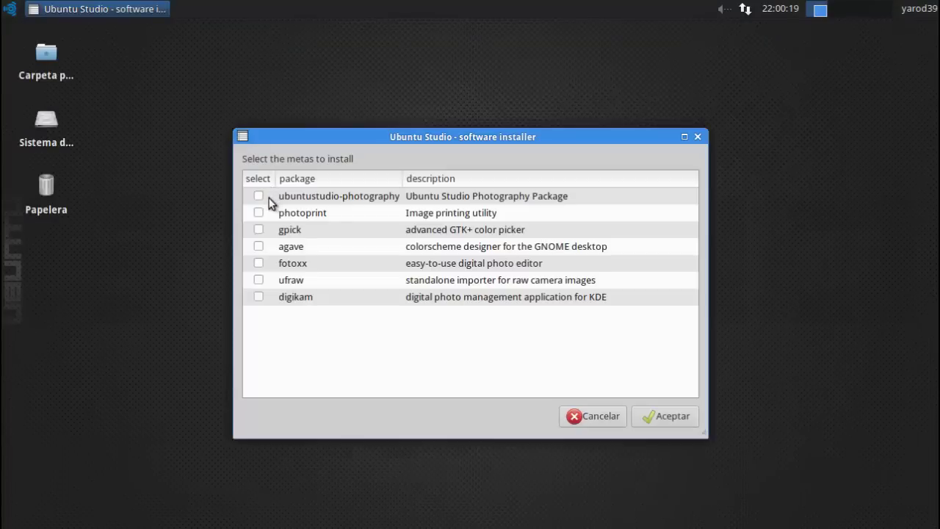
click(272, 199)
click(270, 215)
click(270, 232)
click(271, 248)
click(270, 265)
click(272, 282)
click(274, 299)
click(664, 416)
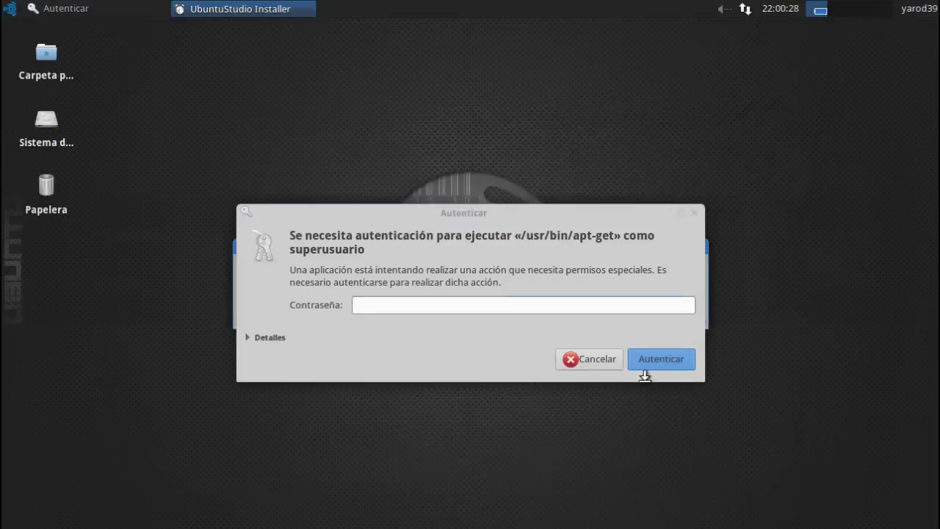
Authorize the photography package installation with the account password and close the installer once it finishes.
click(422, 307)
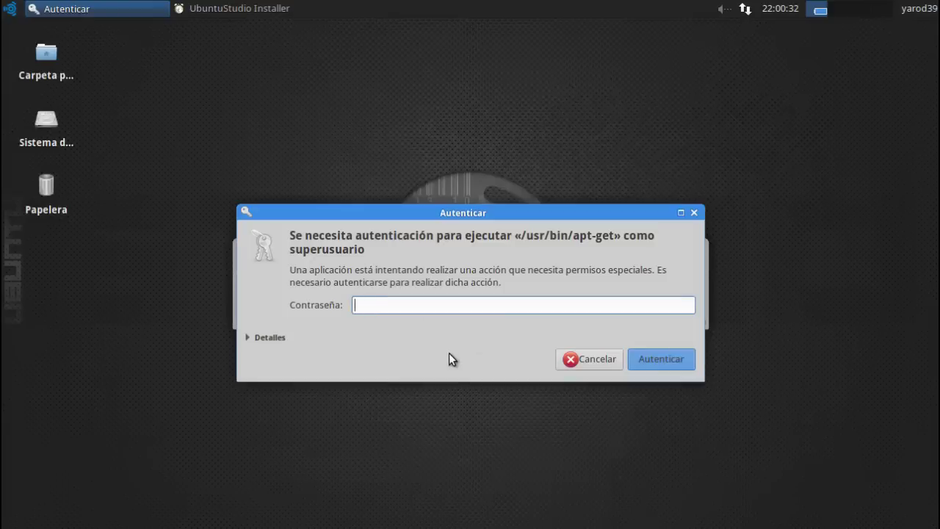
text(********)
key(Return)
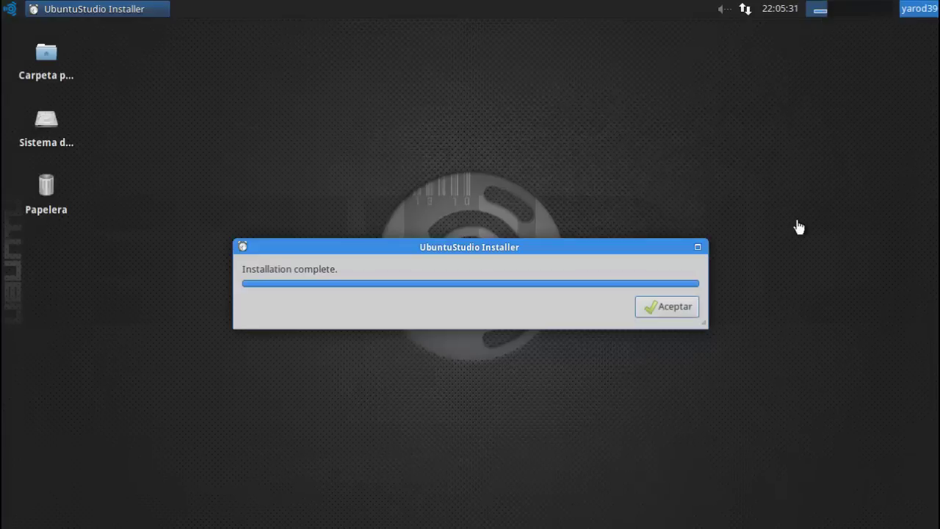
click(670, 308)
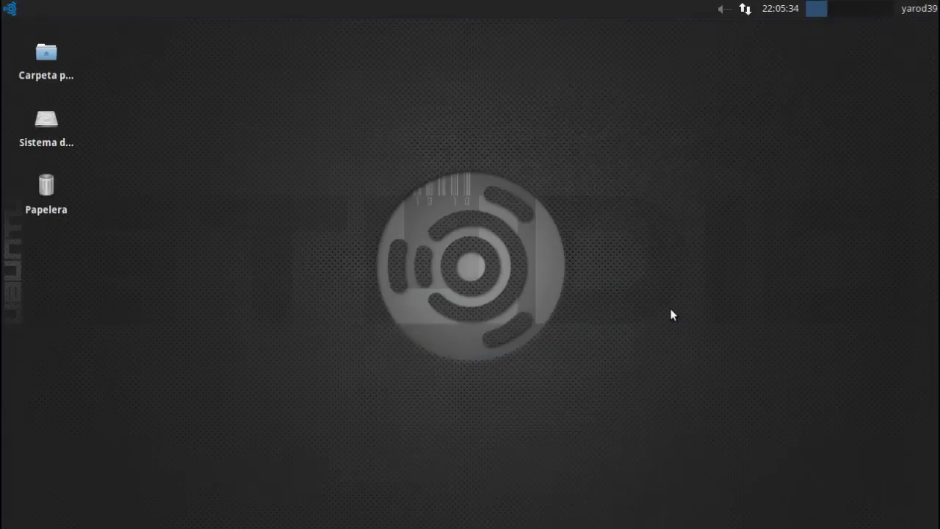
Open the Extra Video Applications installer from Video Production and select every package from ubuntustudio-video through v4l-conf.
click(9, 9)
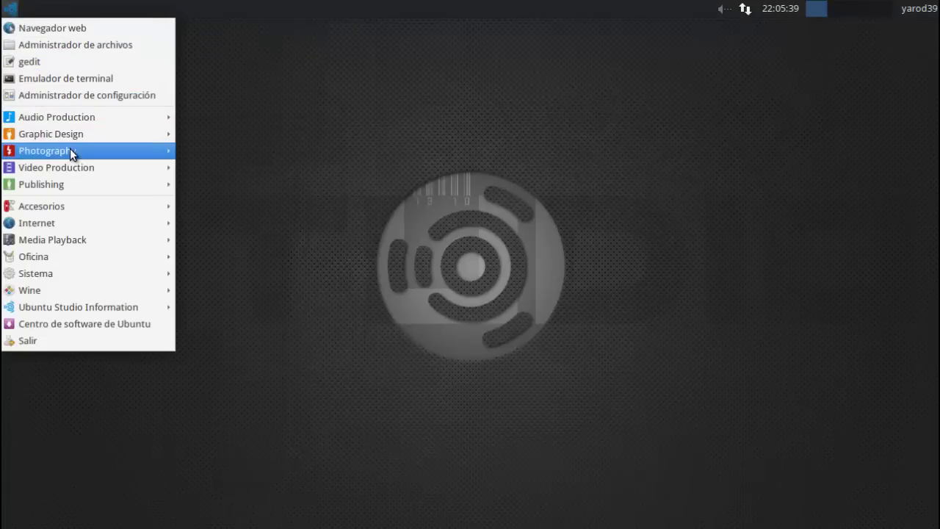
mouse_move(70, 150)
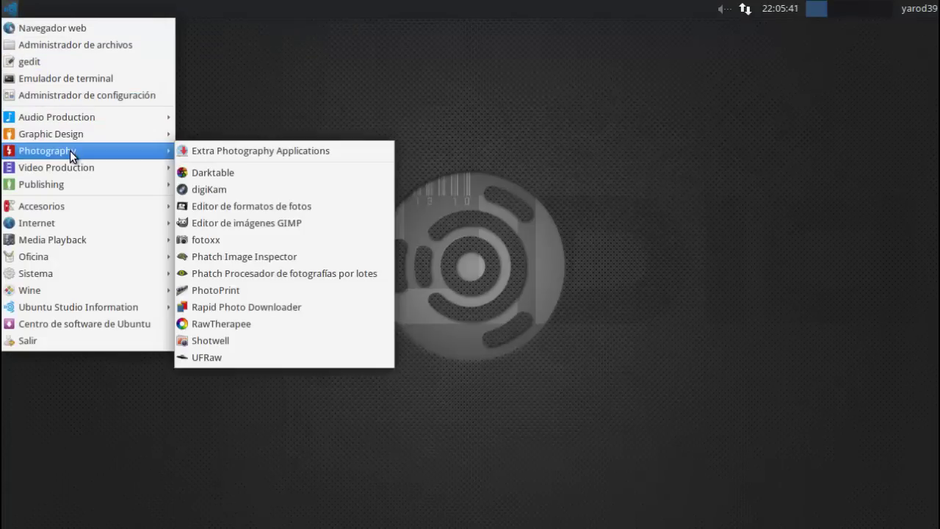
mouse_move(74, 168)
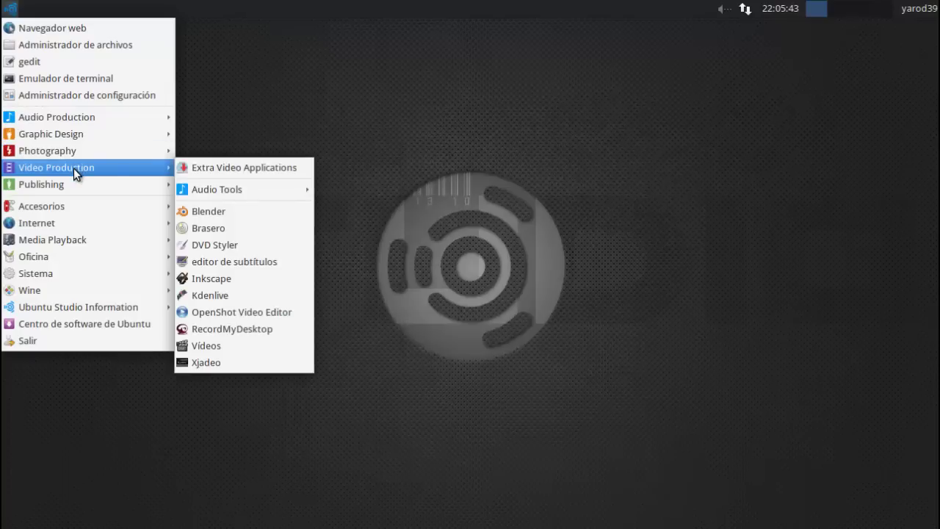
click(227, 173)
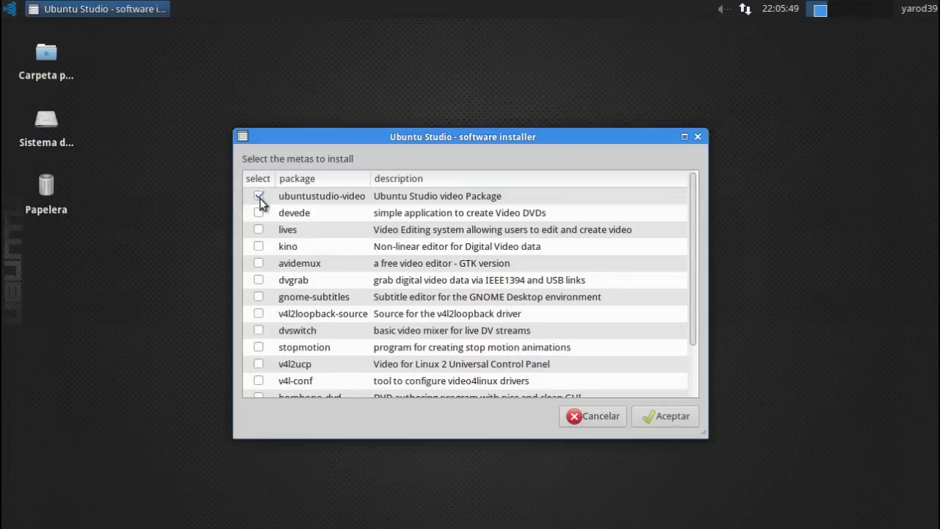
click(259, 195)
click(259, 212)
click(260, 230)
click(260, 246)
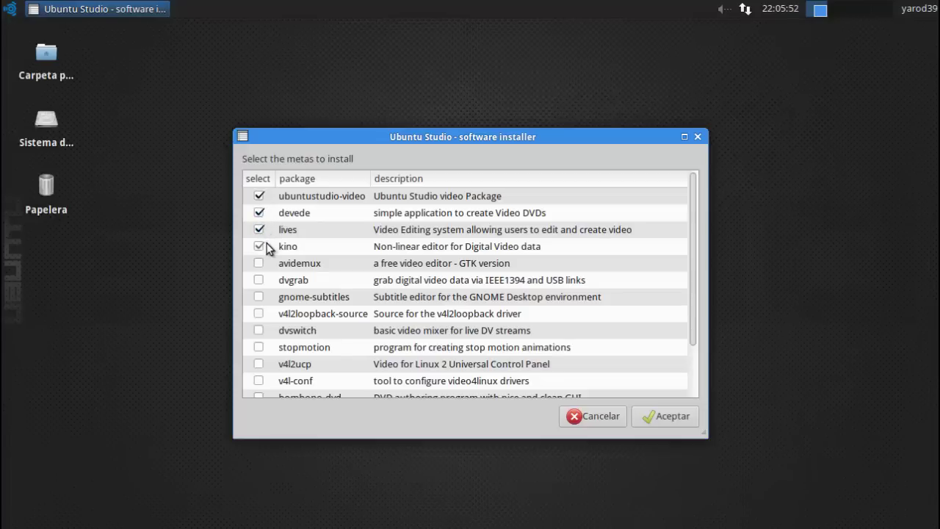
click(266, 282)
click(269, 295)
click(270, 311)
click(272, 332)
click(272, 348)
click(272, 365)
click(273, 380)
Add bombono-dvd, v4l-utils, dov4l and mistelix to the video package selection and accept it for installation.
scroll(279, 366, down, 2)
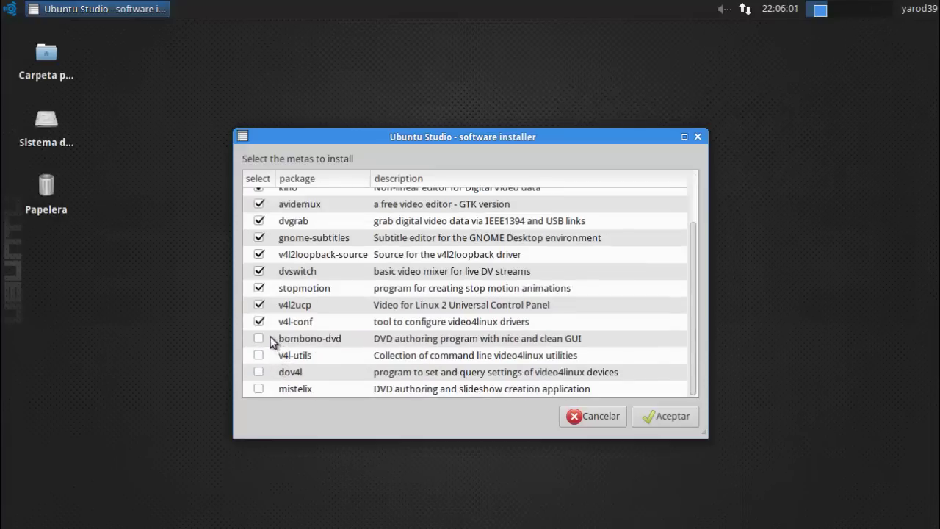
click(272, 340)
click(272, 356)
click(272, 373)
click(271, 390)
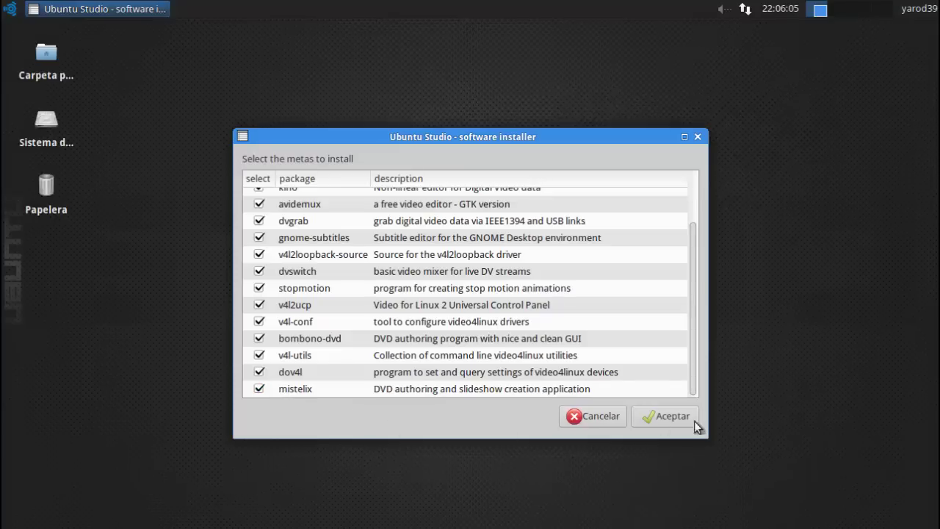
click(671, 420)
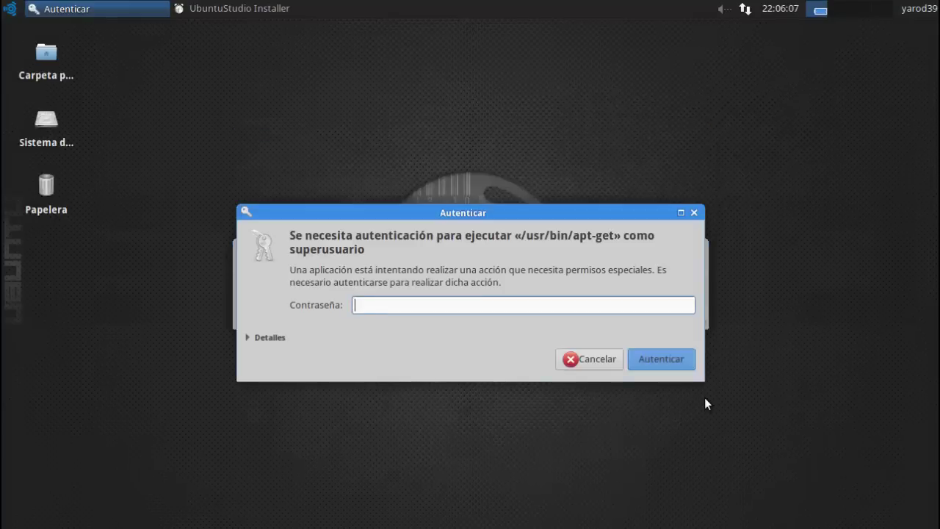
Authorize the video package installation with the account password and close the installer once it finishes.
text(••••••••)
key(Return)
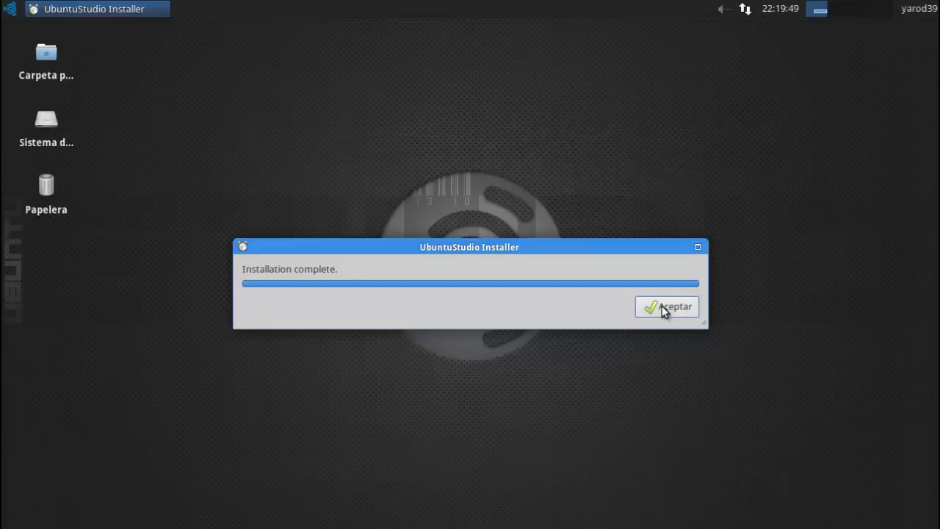
click(662, 307)
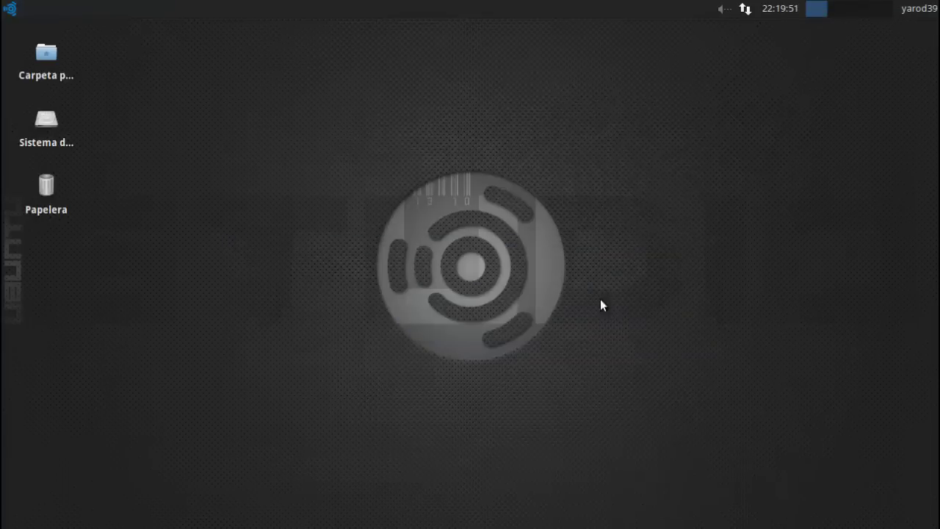
Open the Extra publishing applications installer from Publishing and accept all its packages, from ubuntustudio-publishing through lyx.
click(10, 9)
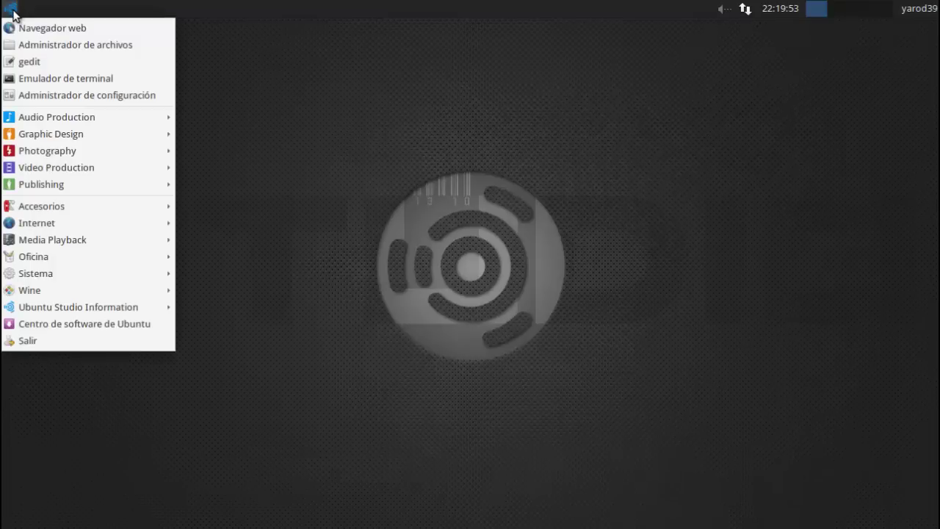
mouse_move(41, 166)
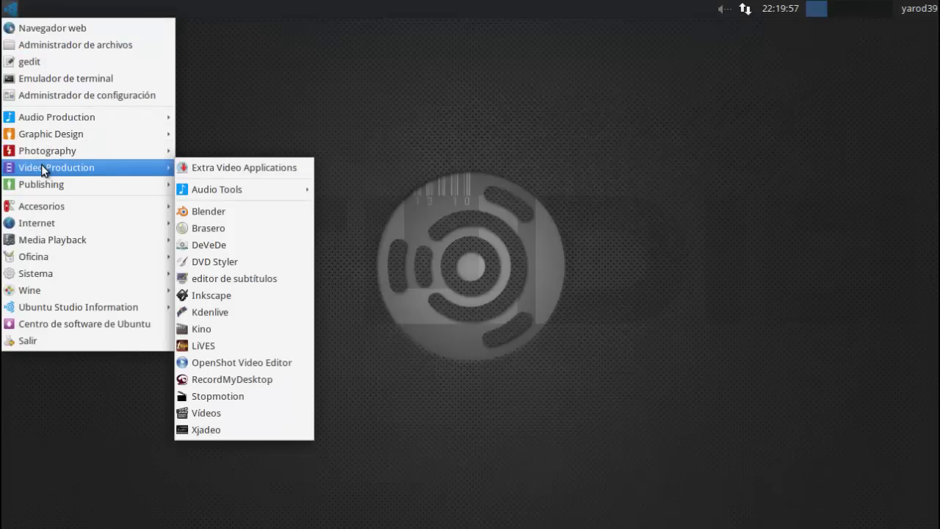
mouse_move(41, 182)
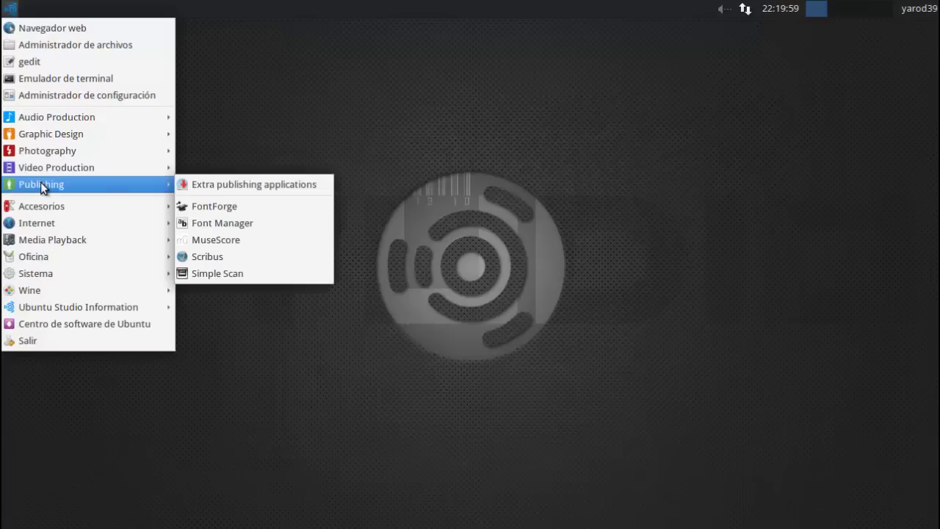
click(232, 185)
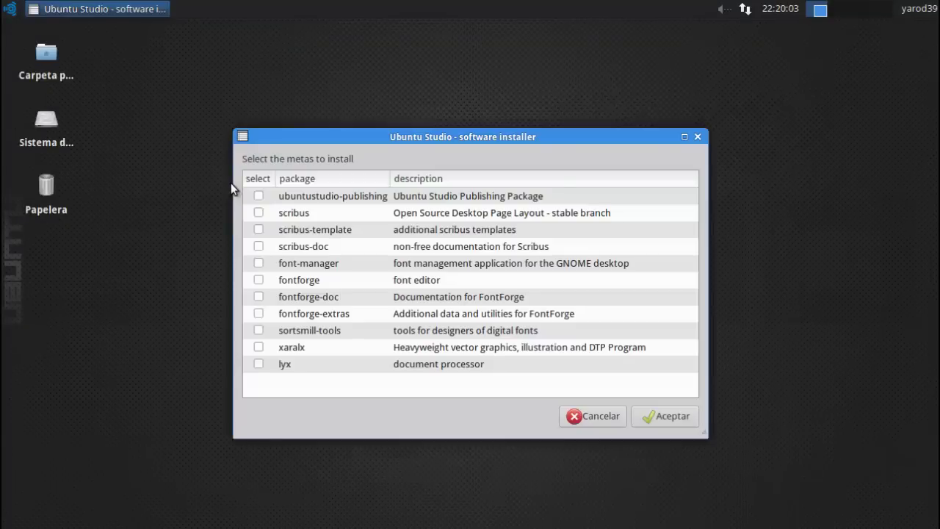
click(270, 196)
click(258, 230)
click(259, 247)
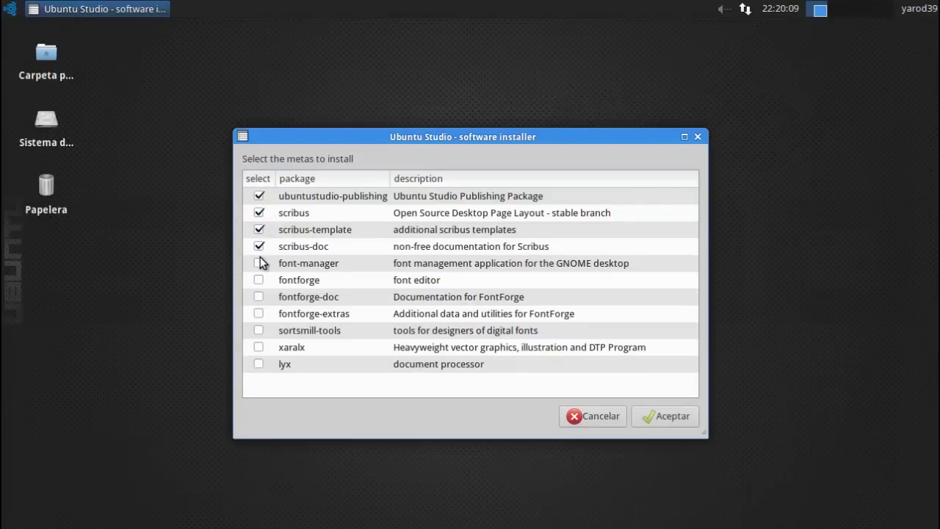
click(258, 264)
click(259, 296)
click(259, 314)
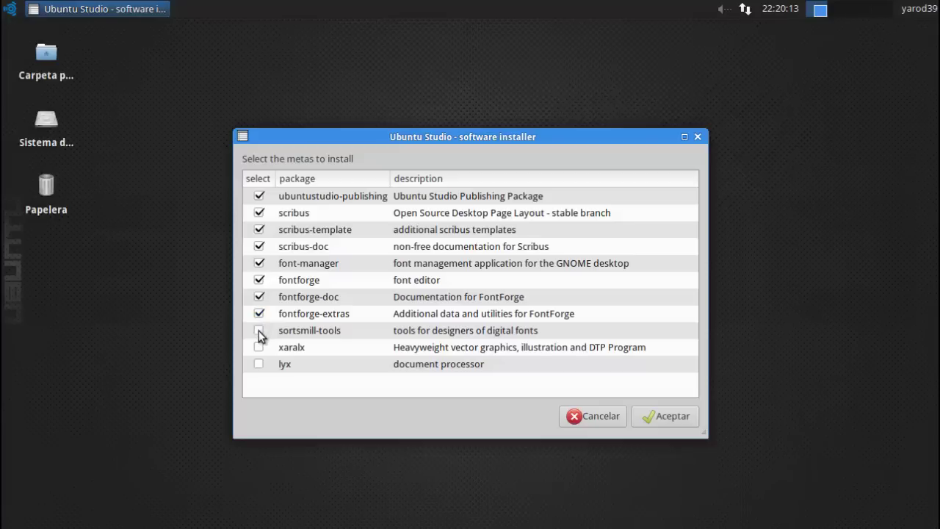
click(258, 331)
click(259, 348)
click(259, 364)
click(661, 418)
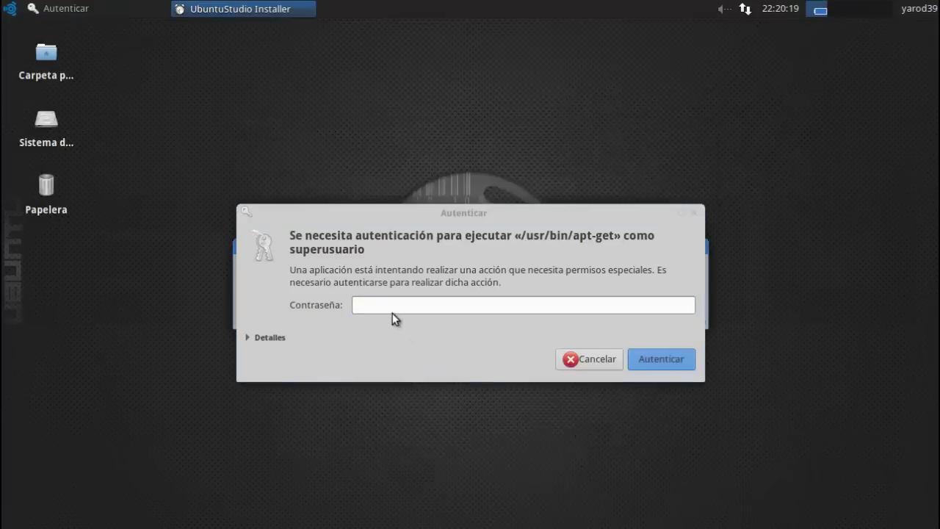
Authorize the publishing package installation with the account password and close the installer once it finishes.
click(392, 311)
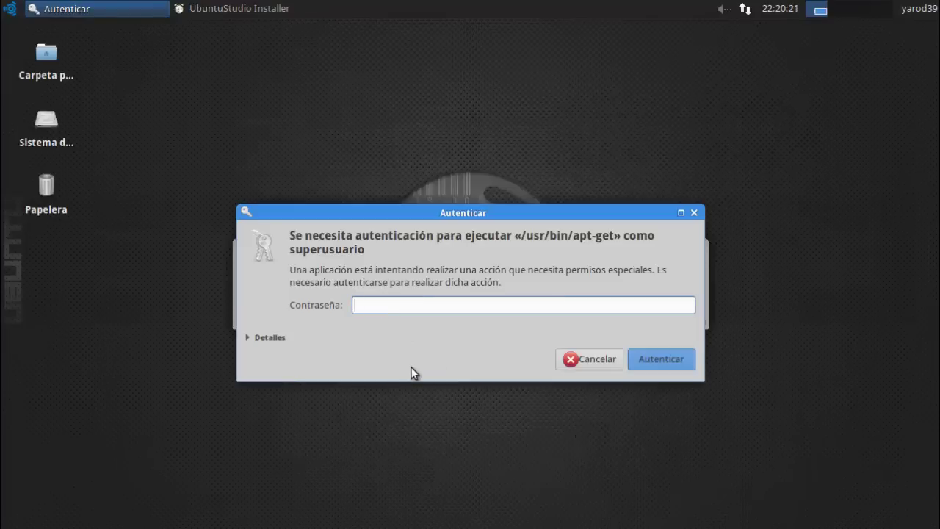
text(•••••••)
key(Return)
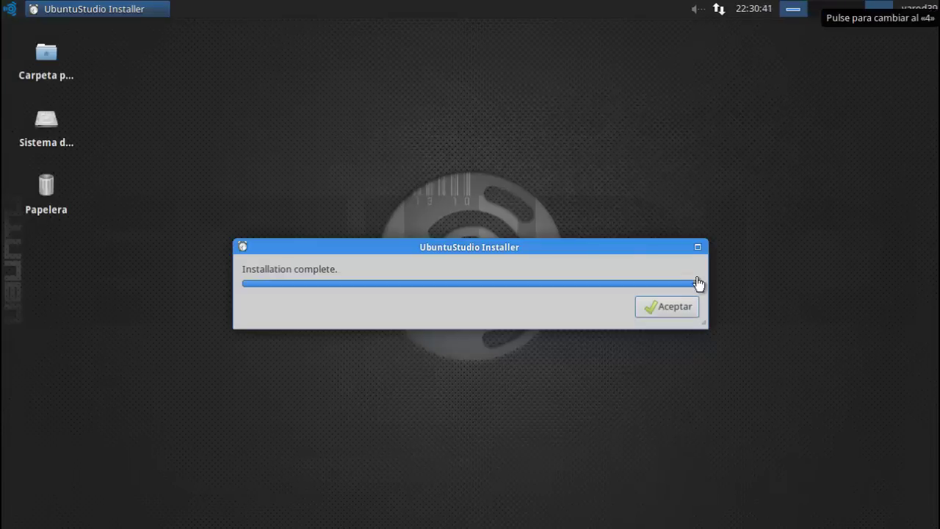
click(666, 307)
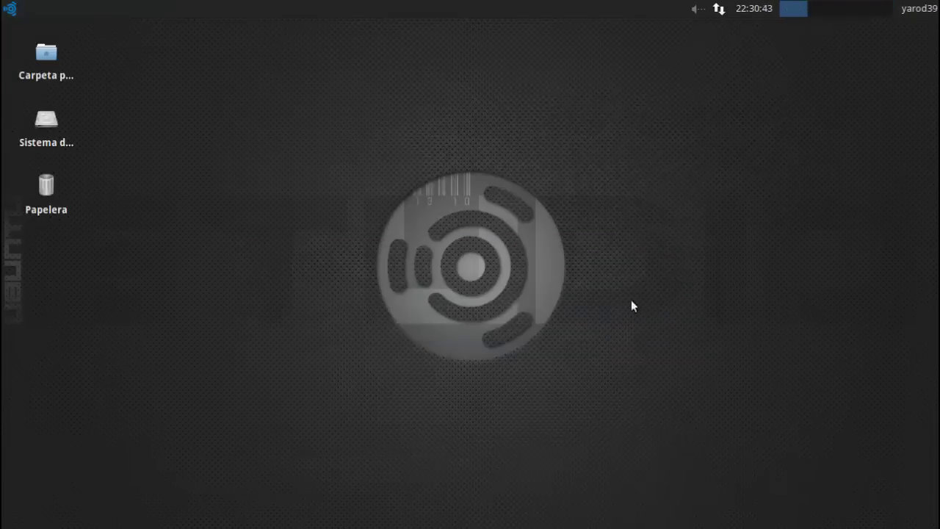
Open the Ubuntu Studio Meta Installer from Sistema and accept the metapackages from ubuntustudio-audio through ubuntustudio-publishing, including linux-lowlatency.
click(11, 10)
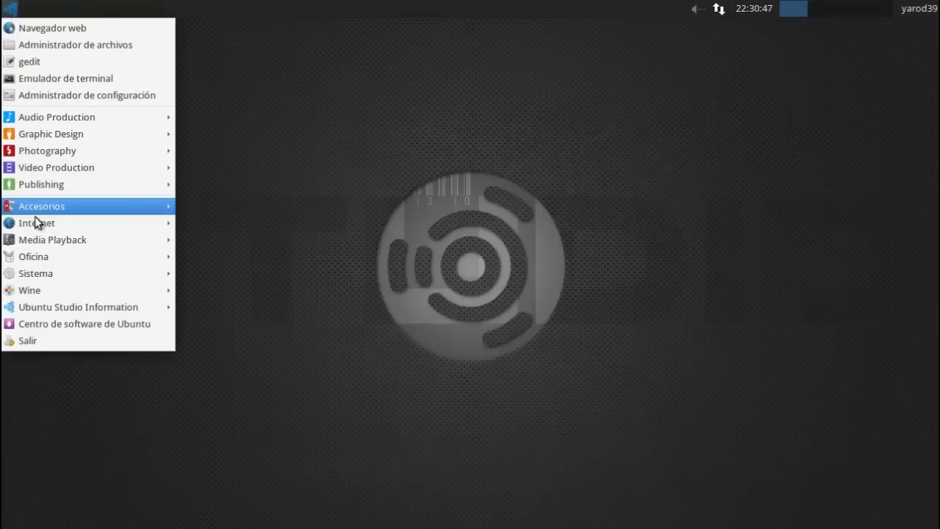
mouse_move(38, 273)
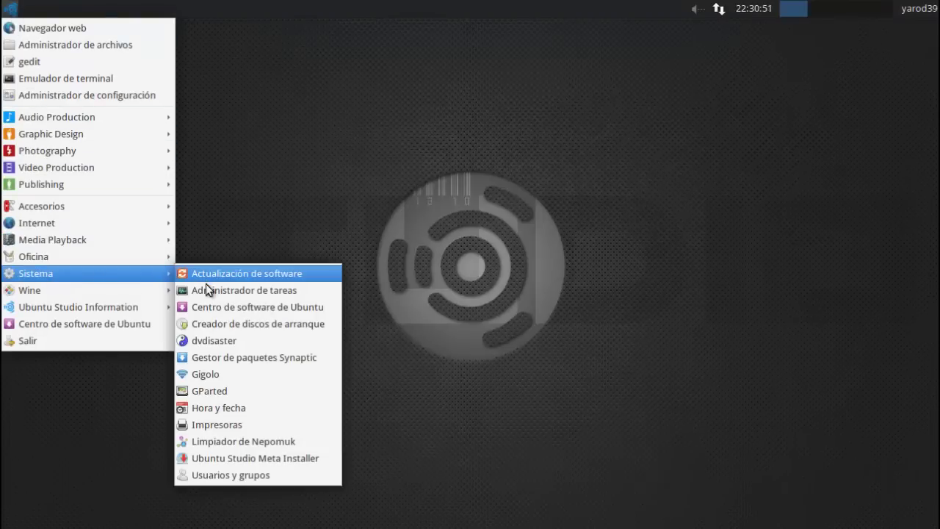
click(230, 459)
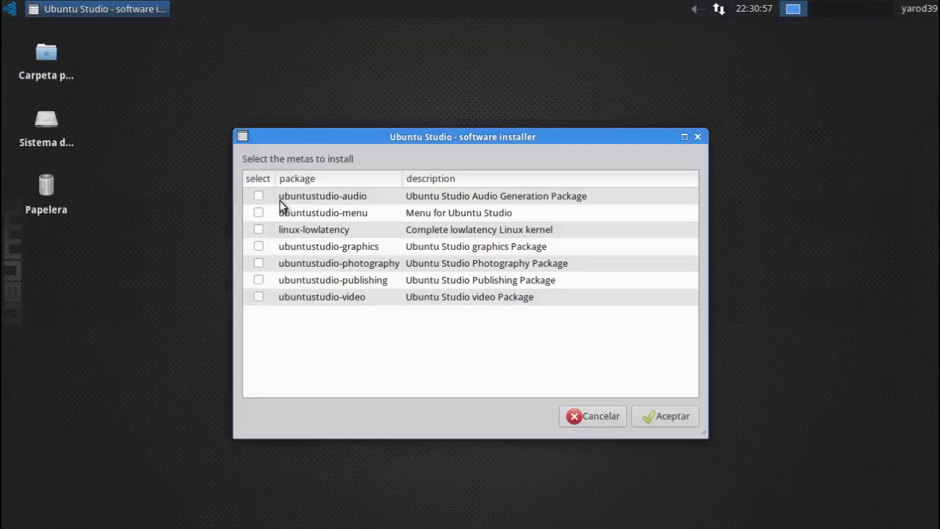
click(258, 196)
click(258, 213)
click(258, 229)
click(259, 248)
click(259, 264)
click(259, 281)
click(674, 416)
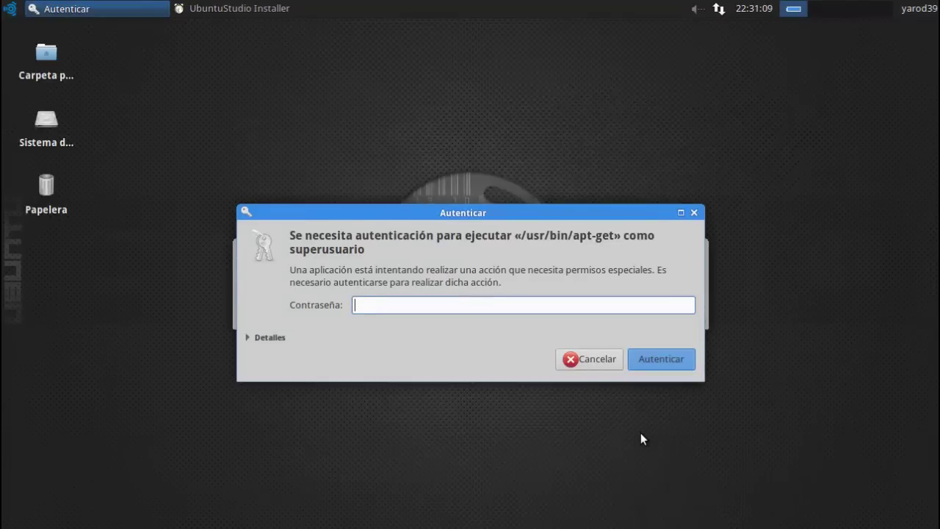
Authorize the metapackage installation with the account password and close the installer once it finishes.
text(•••••••)
key(Return)
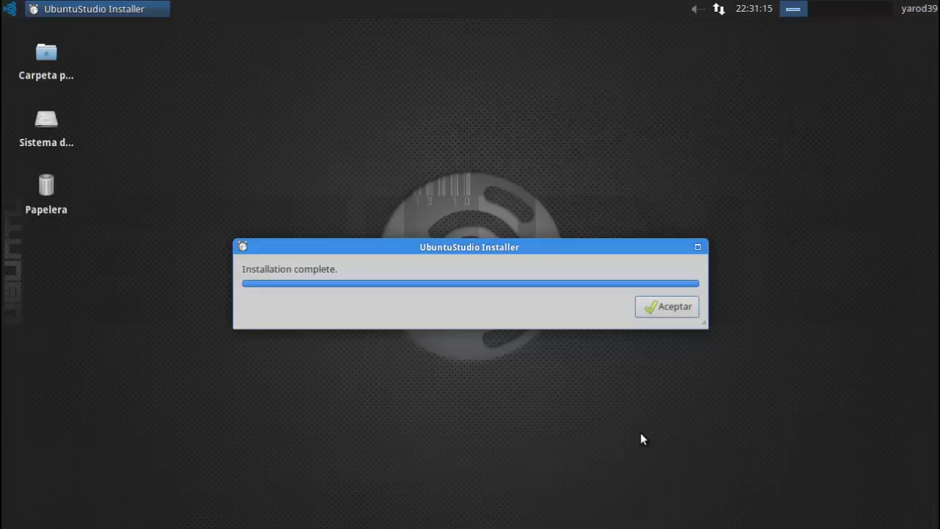
click(673, 307)
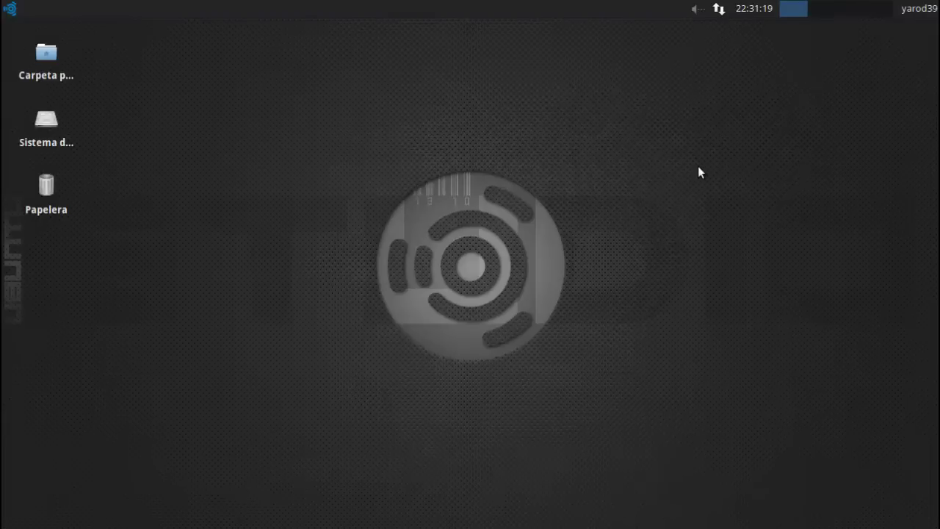
Visit the second, third and fourth workspaces in turn and return to the first one.
click(821, 13)
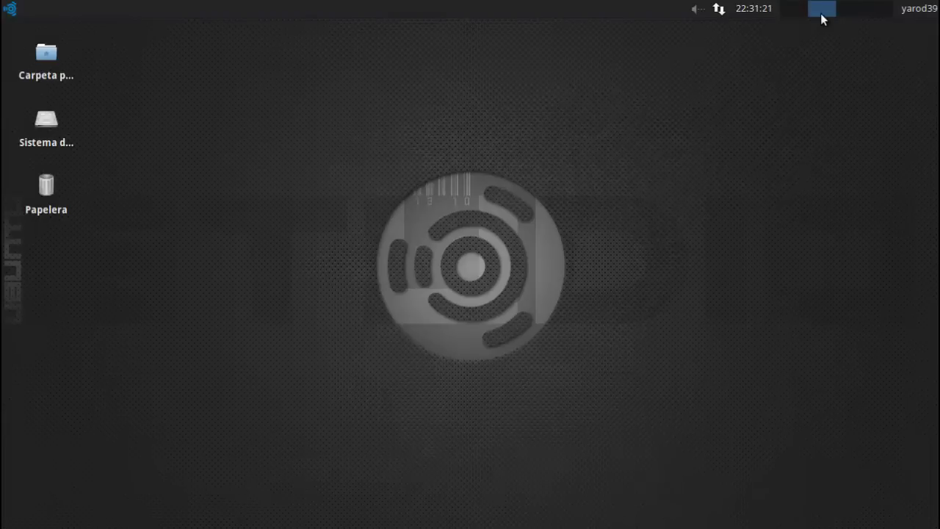
click(847, 12)
click(880, 12)
click(797, 13)
Open the file system from the desktop to check its disk usage, and close the file manager.
click(43, 125)
double_click(42, 122)
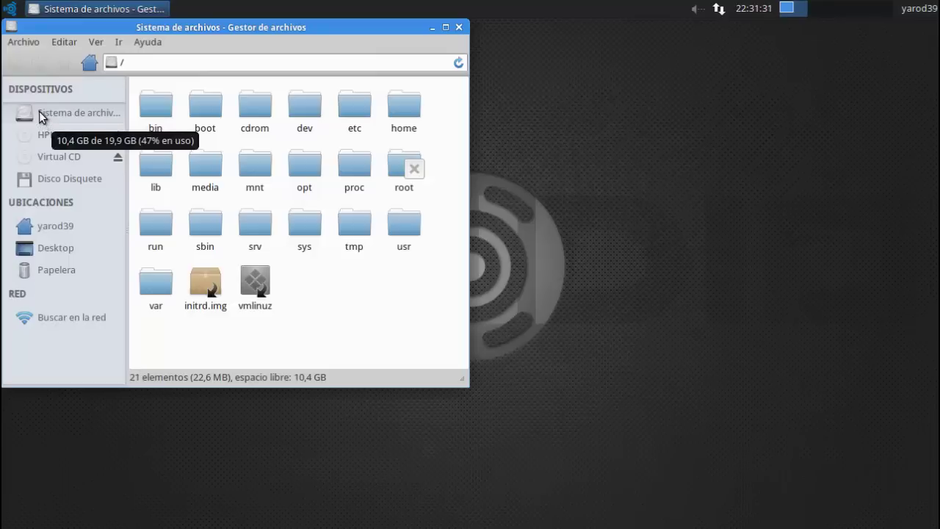
click(461, 27)
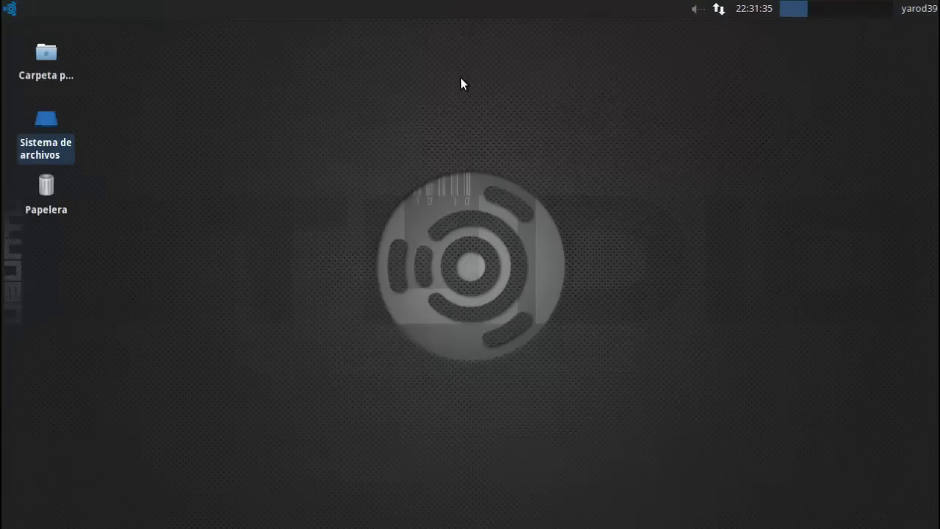
Review the applications listed in the Oficina category and return to the desktop.
click(9, 9)
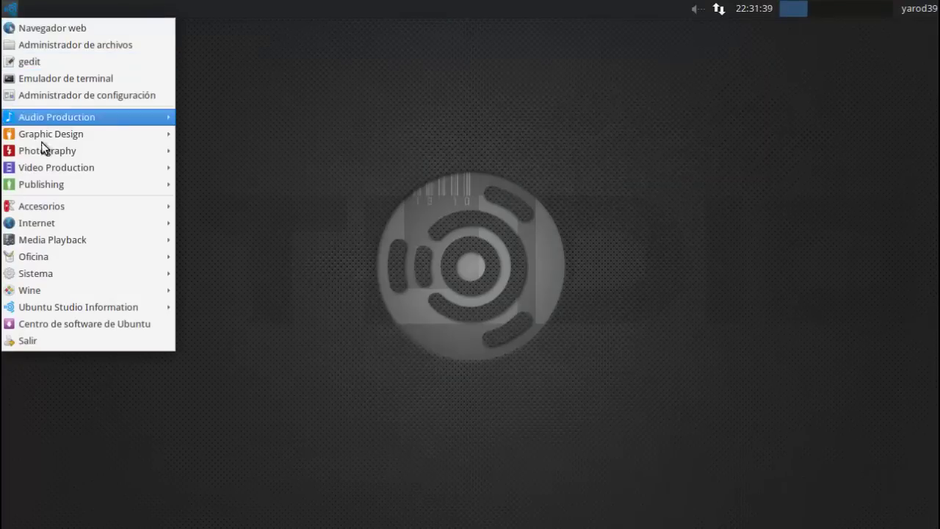
mouse_move(50, 270)
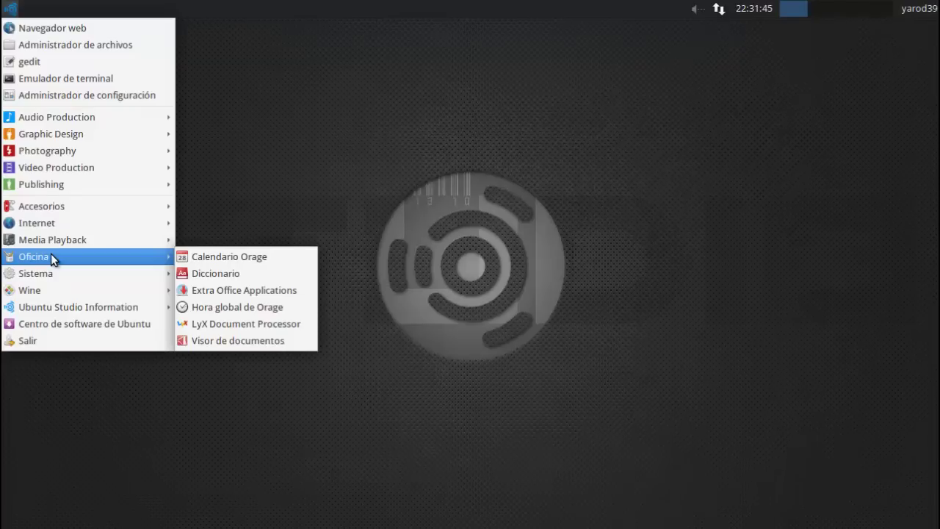
click(549, 182)
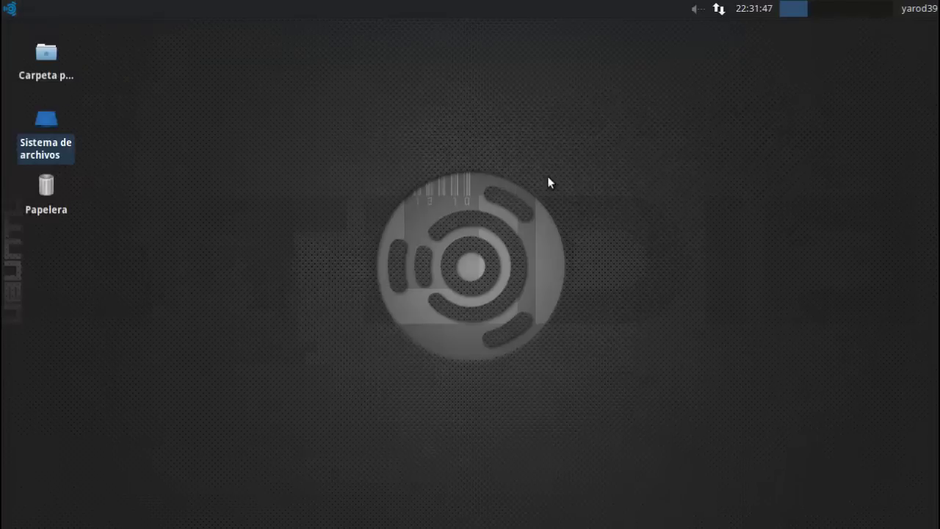